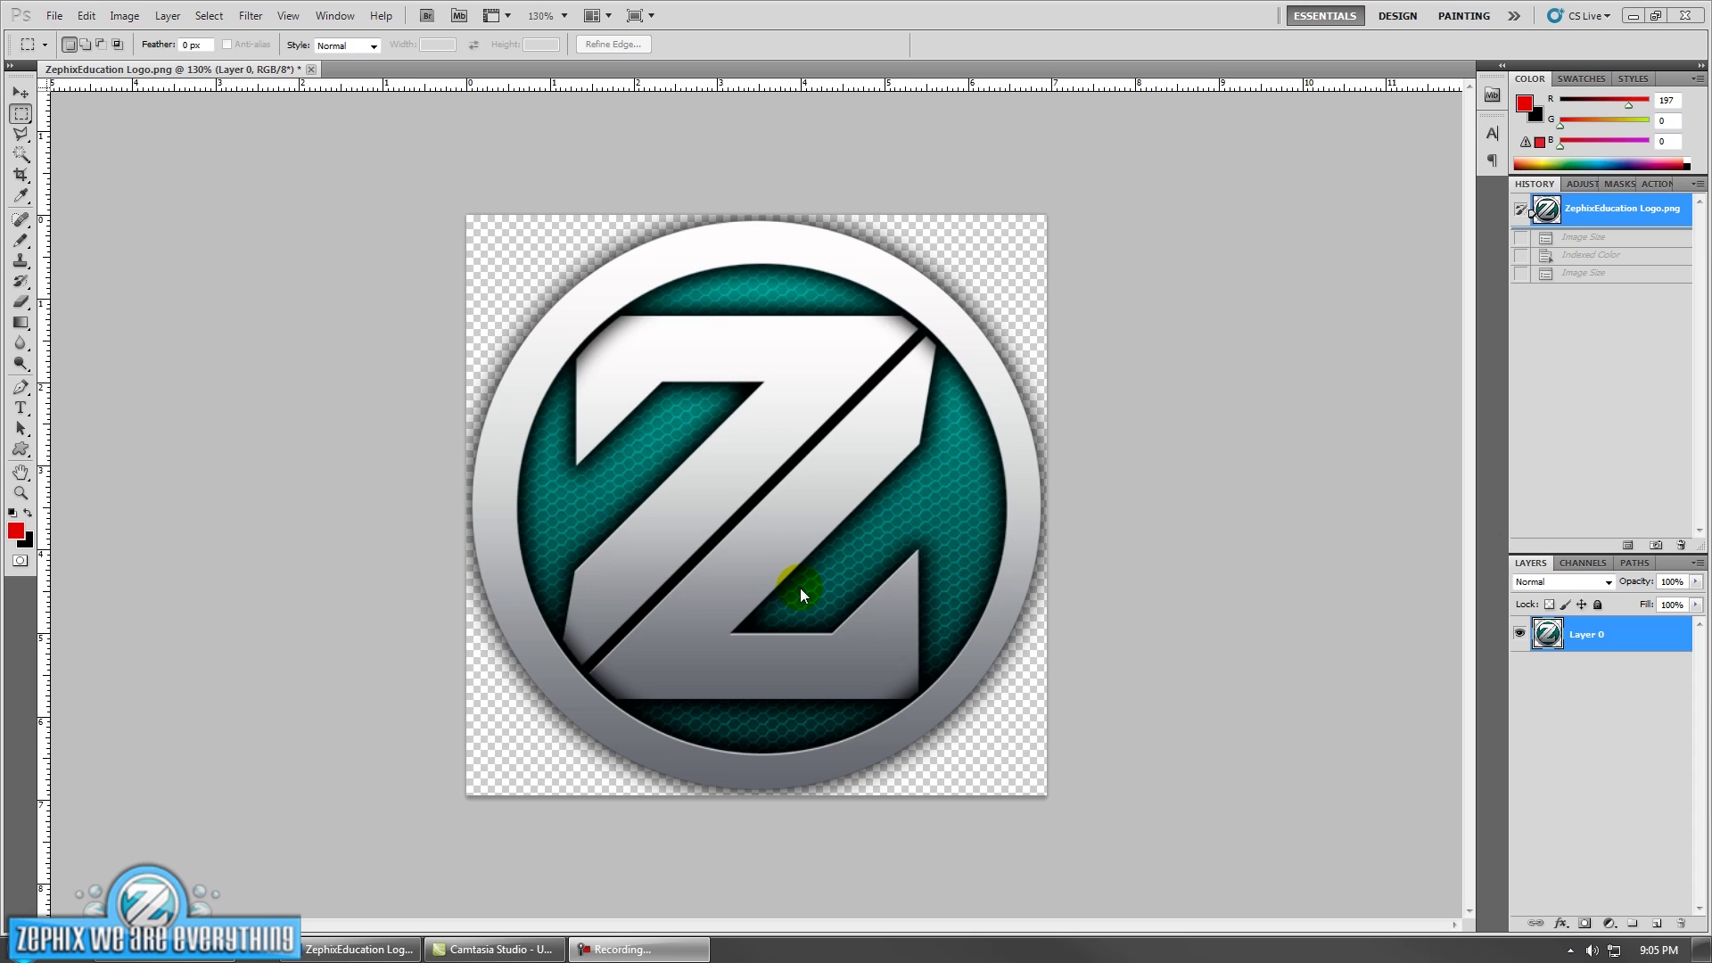
Resize the Z logo from 500×500 to 120×120 pixels with proportions constrained
left_click(682, 9)
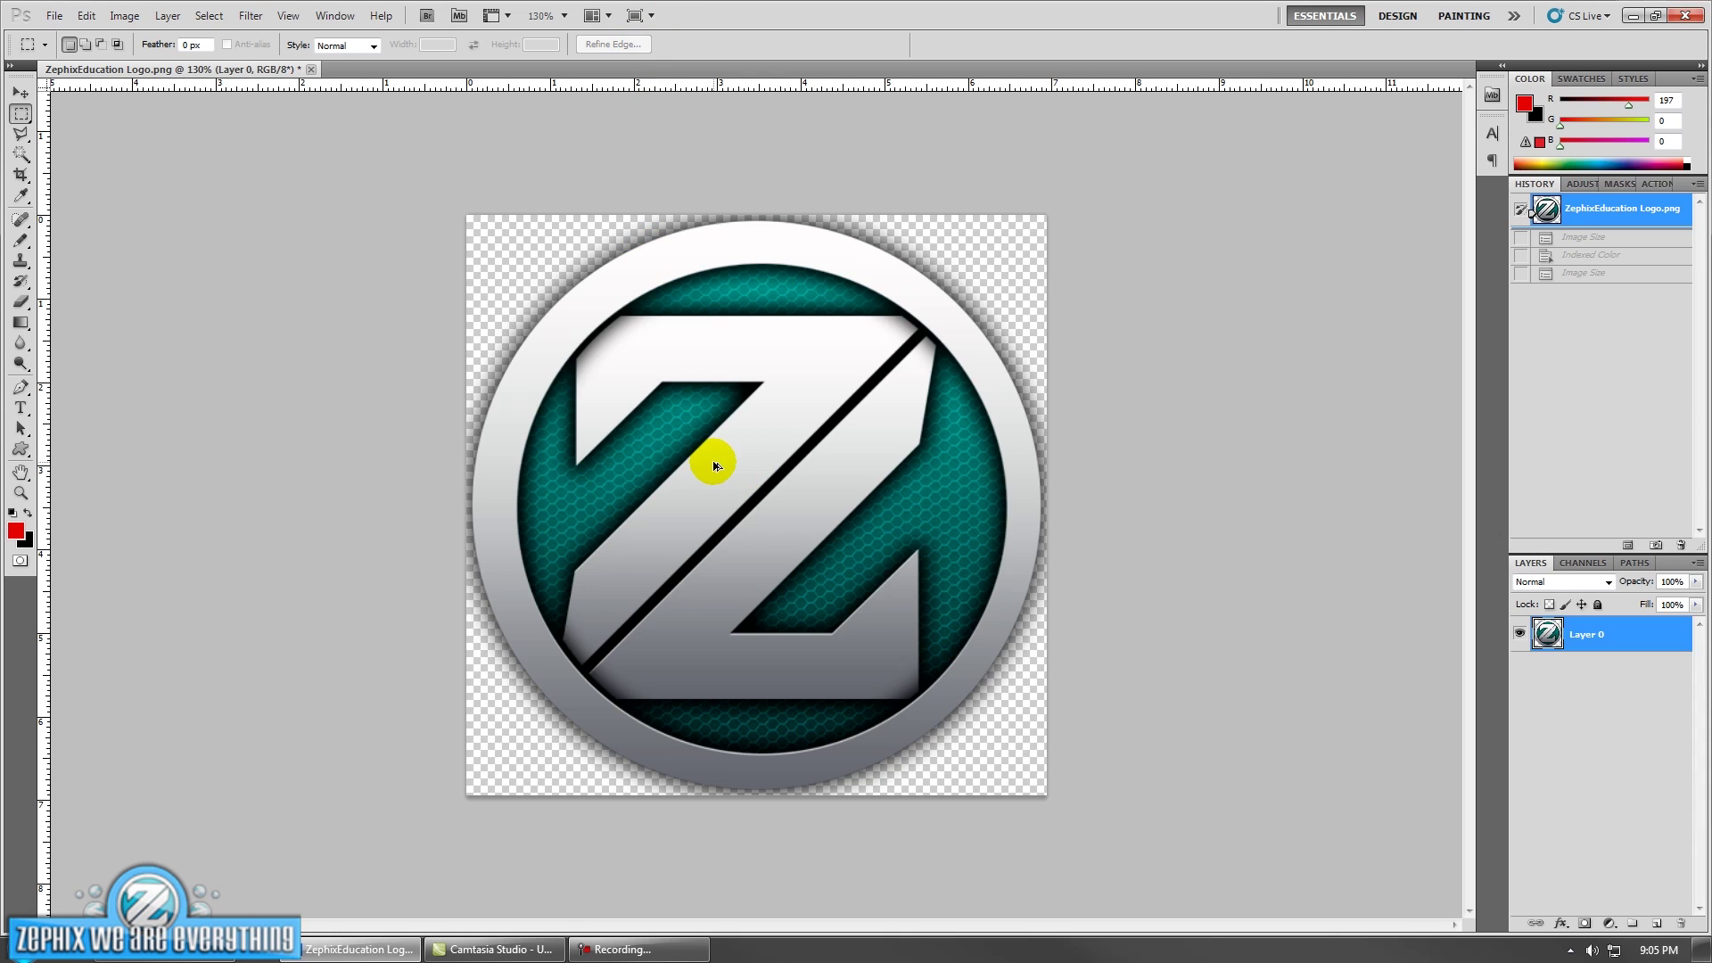
key("ctrl+alt+i")
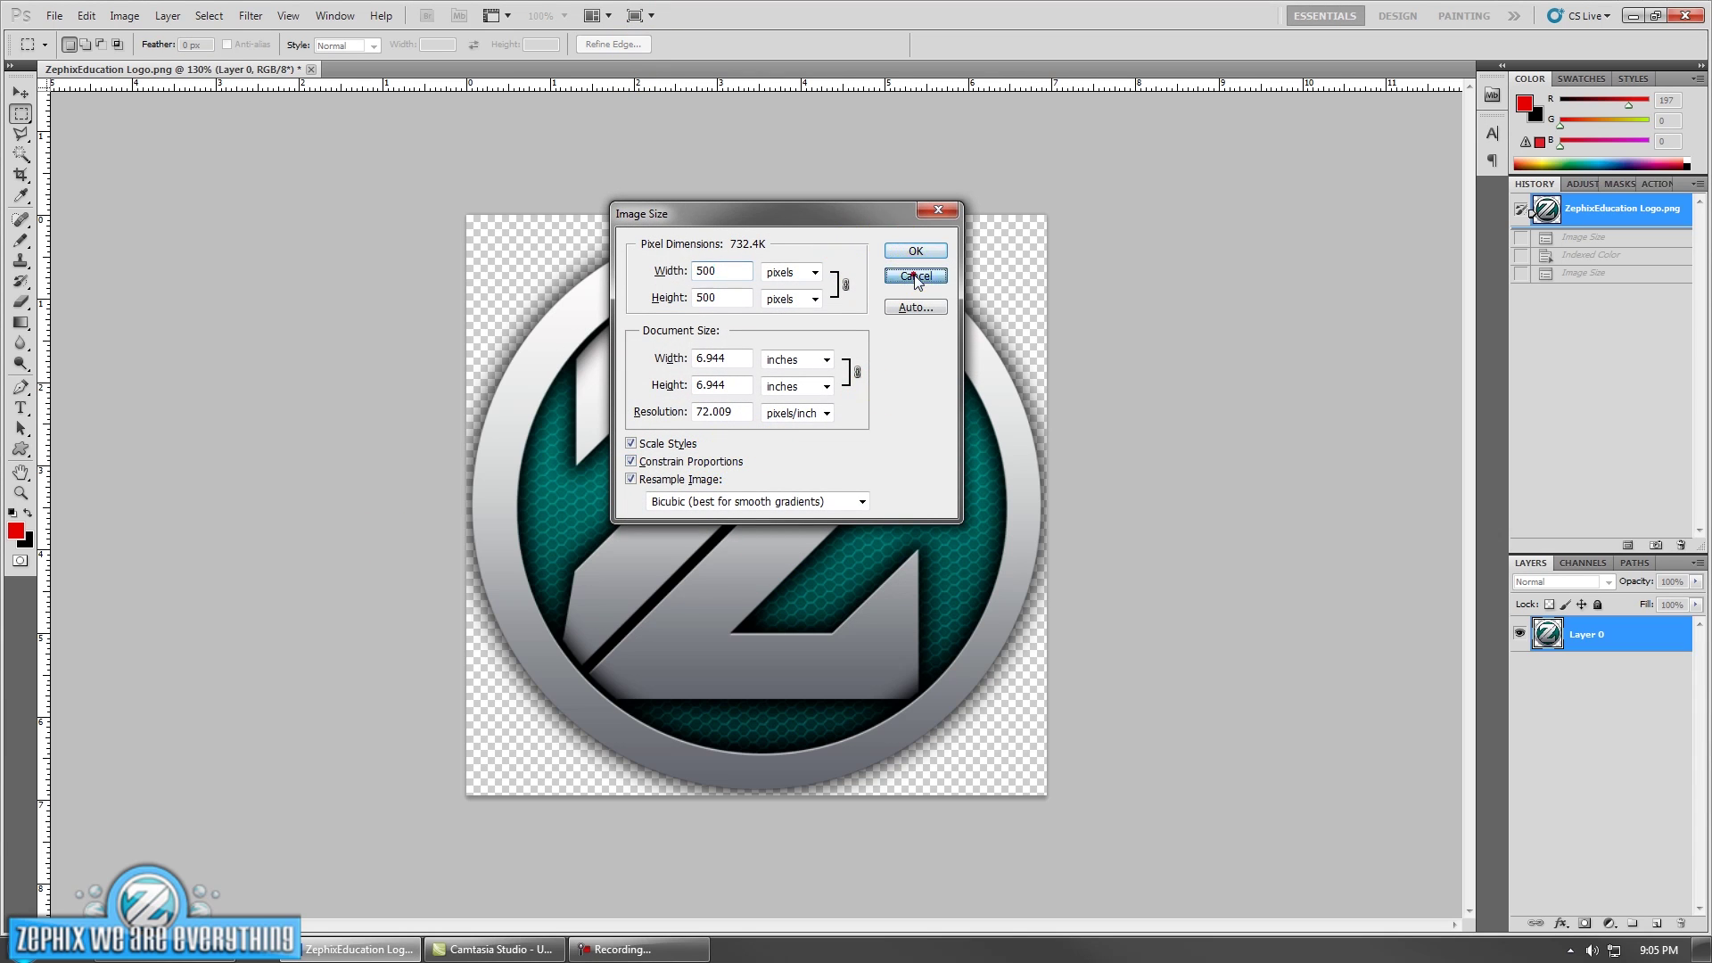
left_click(915, 276)
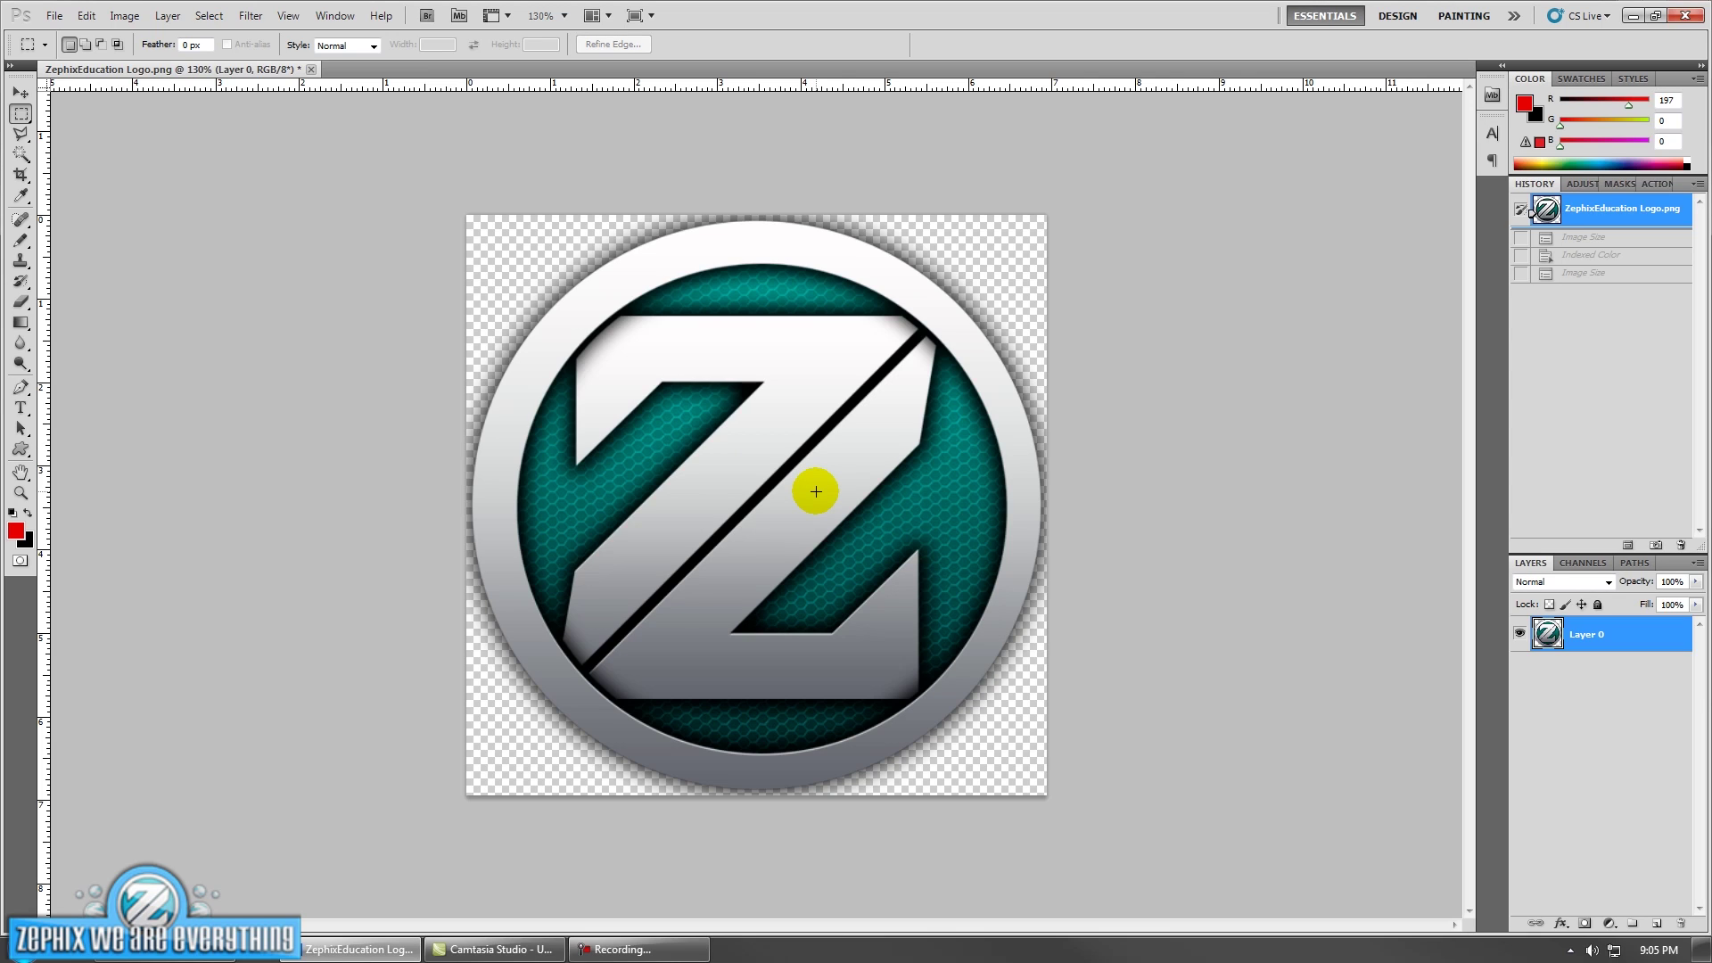
key("ctrl+alt+i")
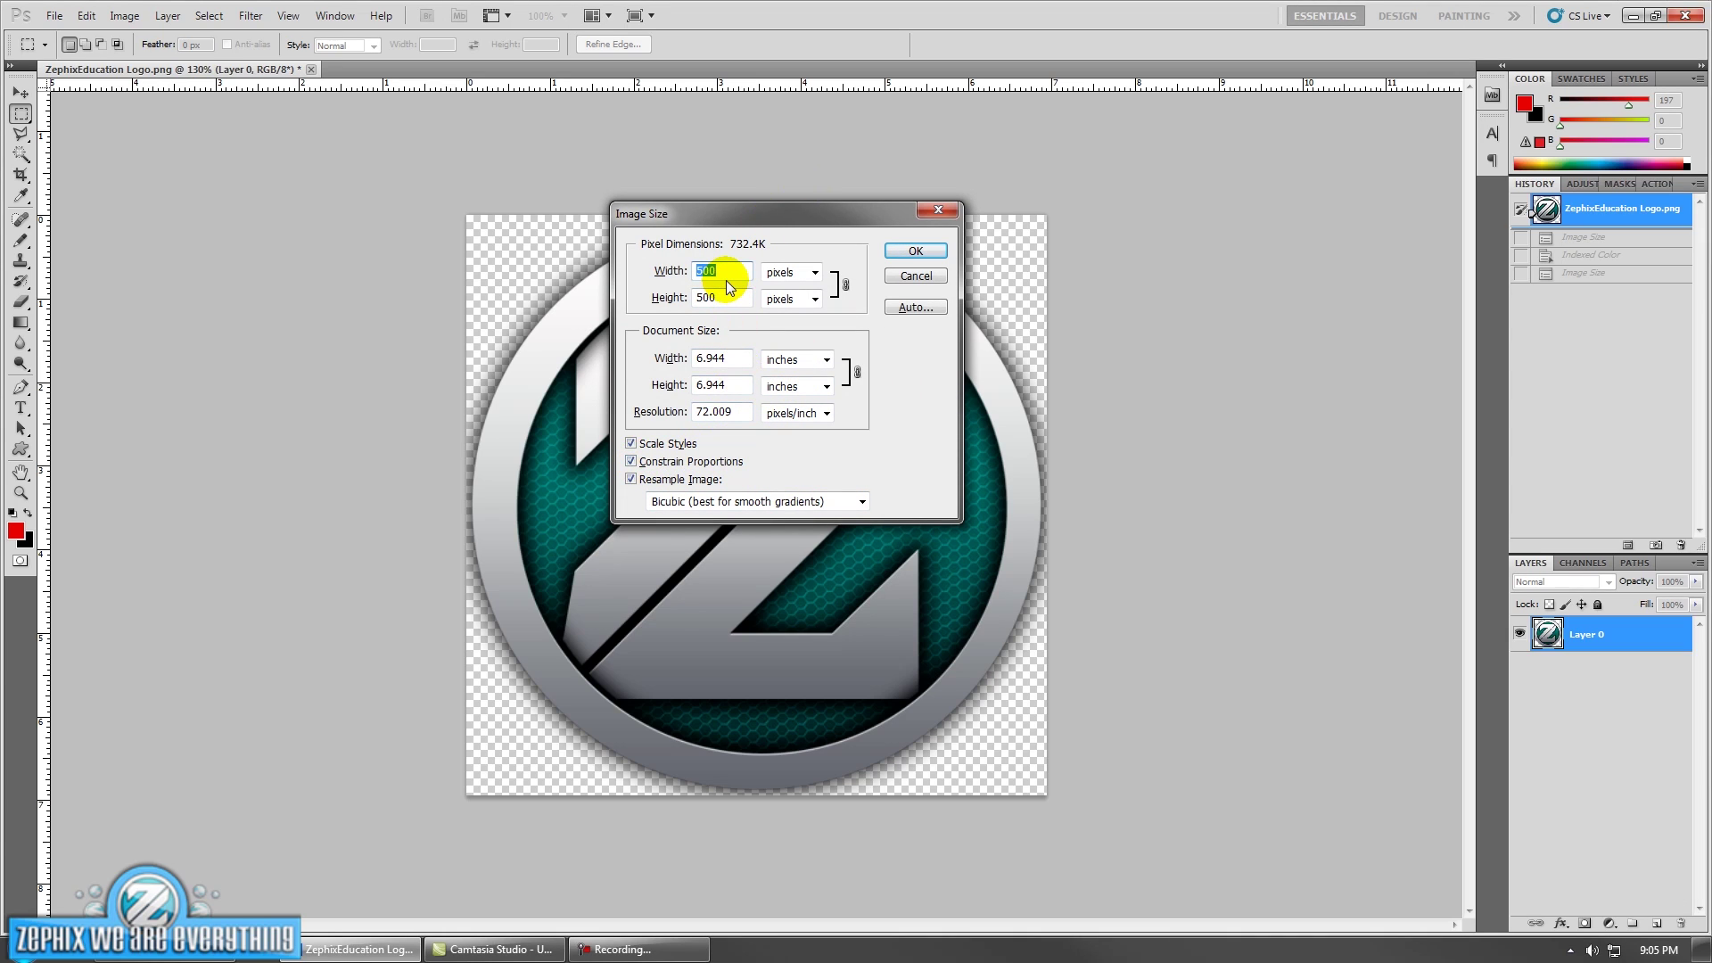
type("120")
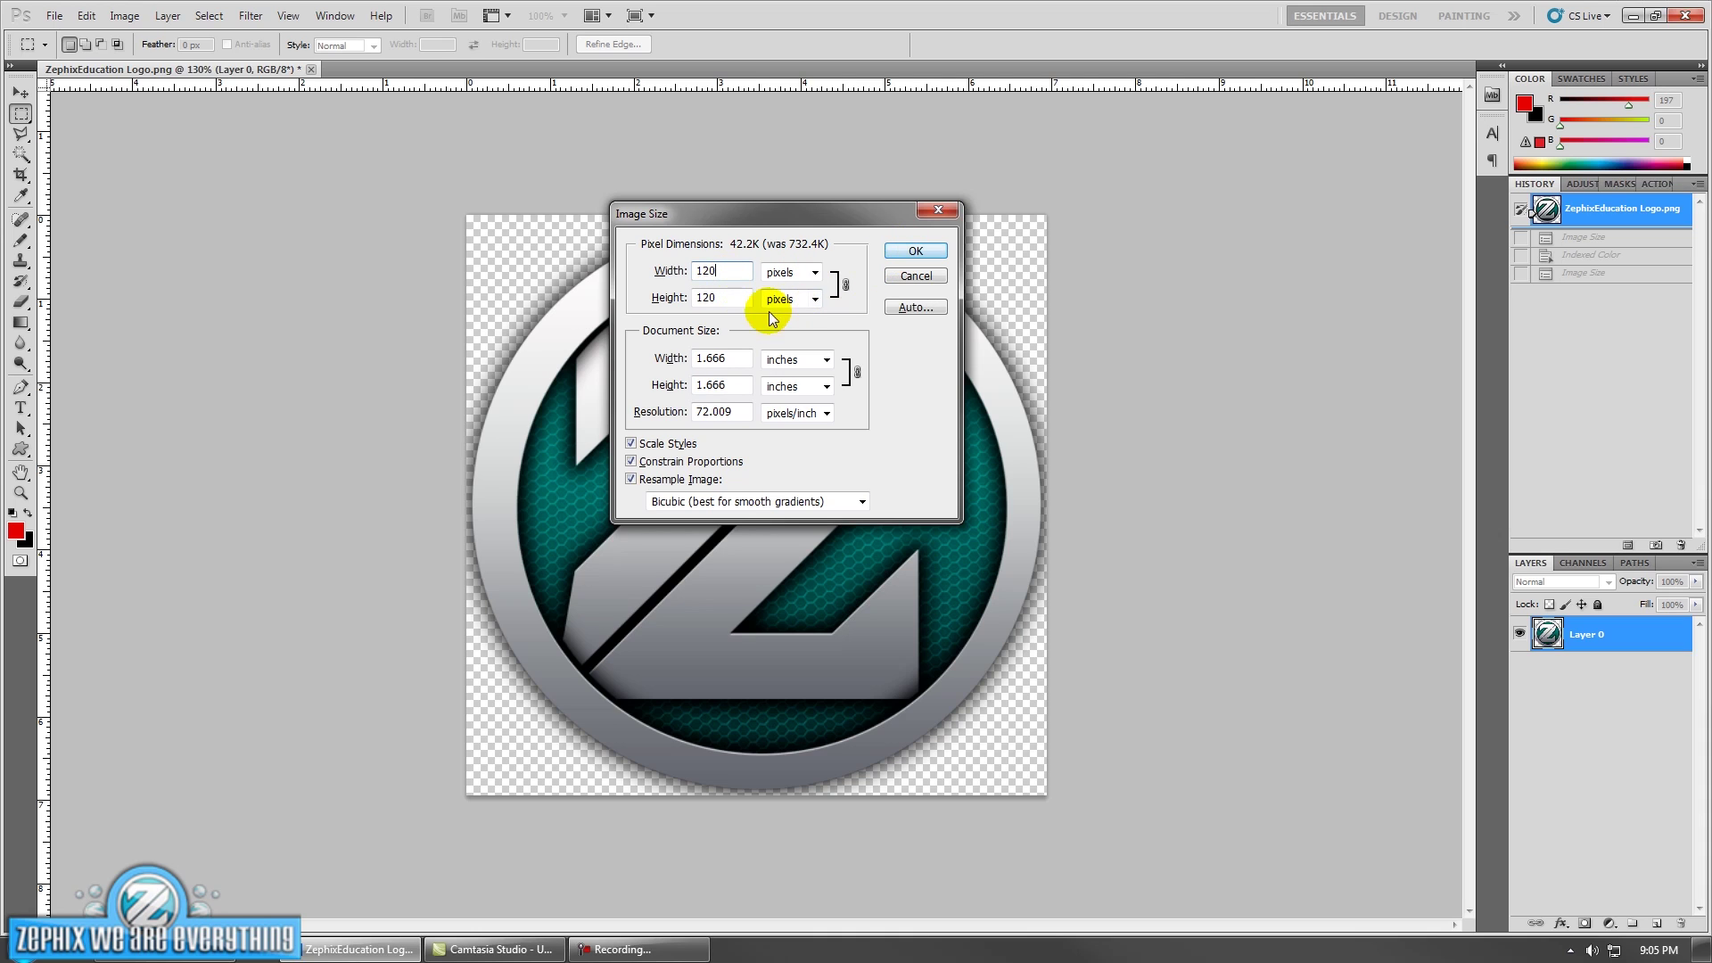
left_click(936, 251)
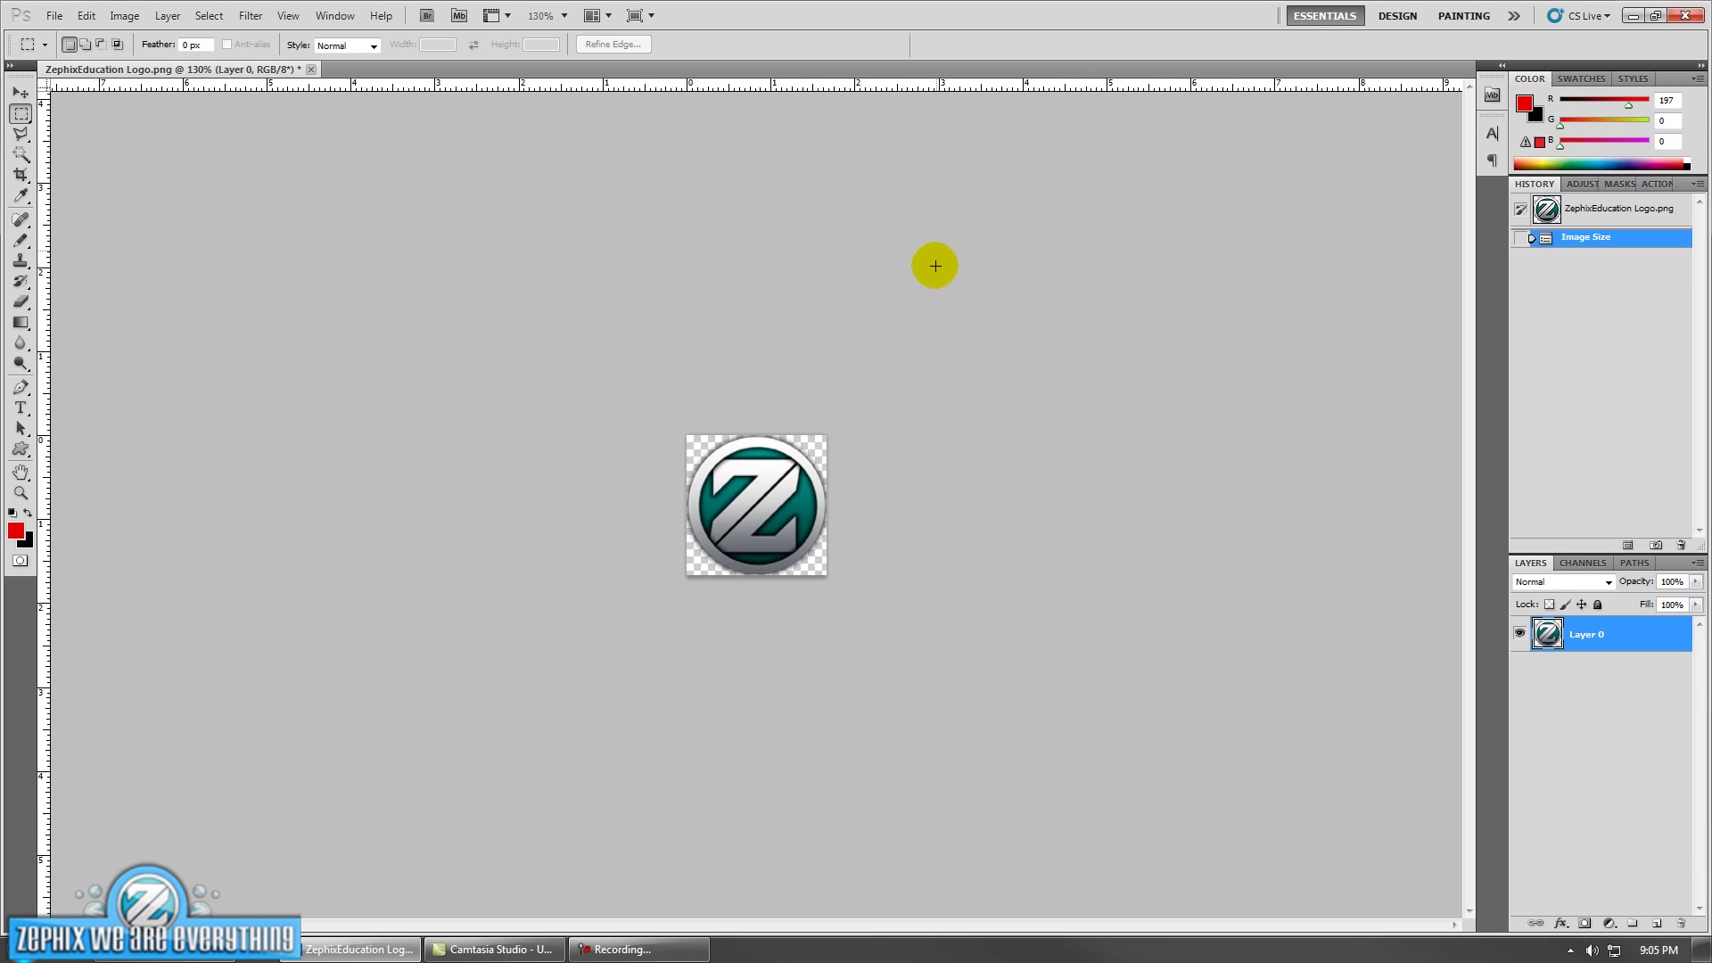
left_click(122, 15)
Convert the 120-pixel logo to Indexed Color with 16 colours on a Local (Selective) palette
mouse_move(124, 36)
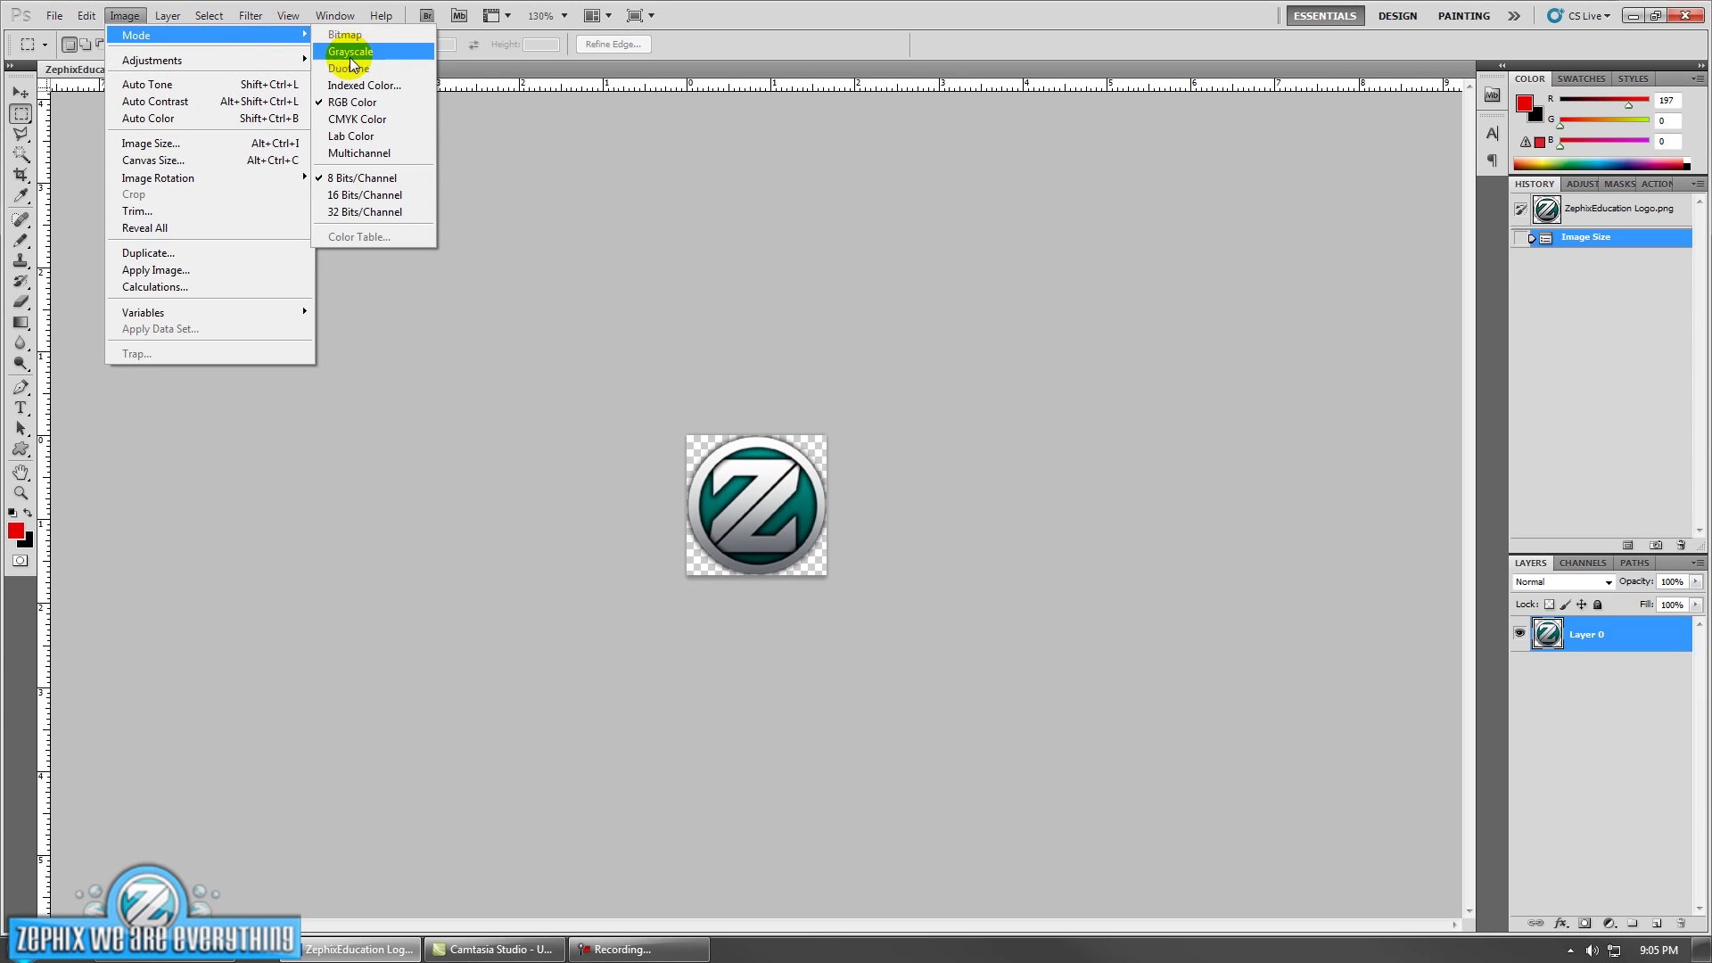
left_click(359, 85)
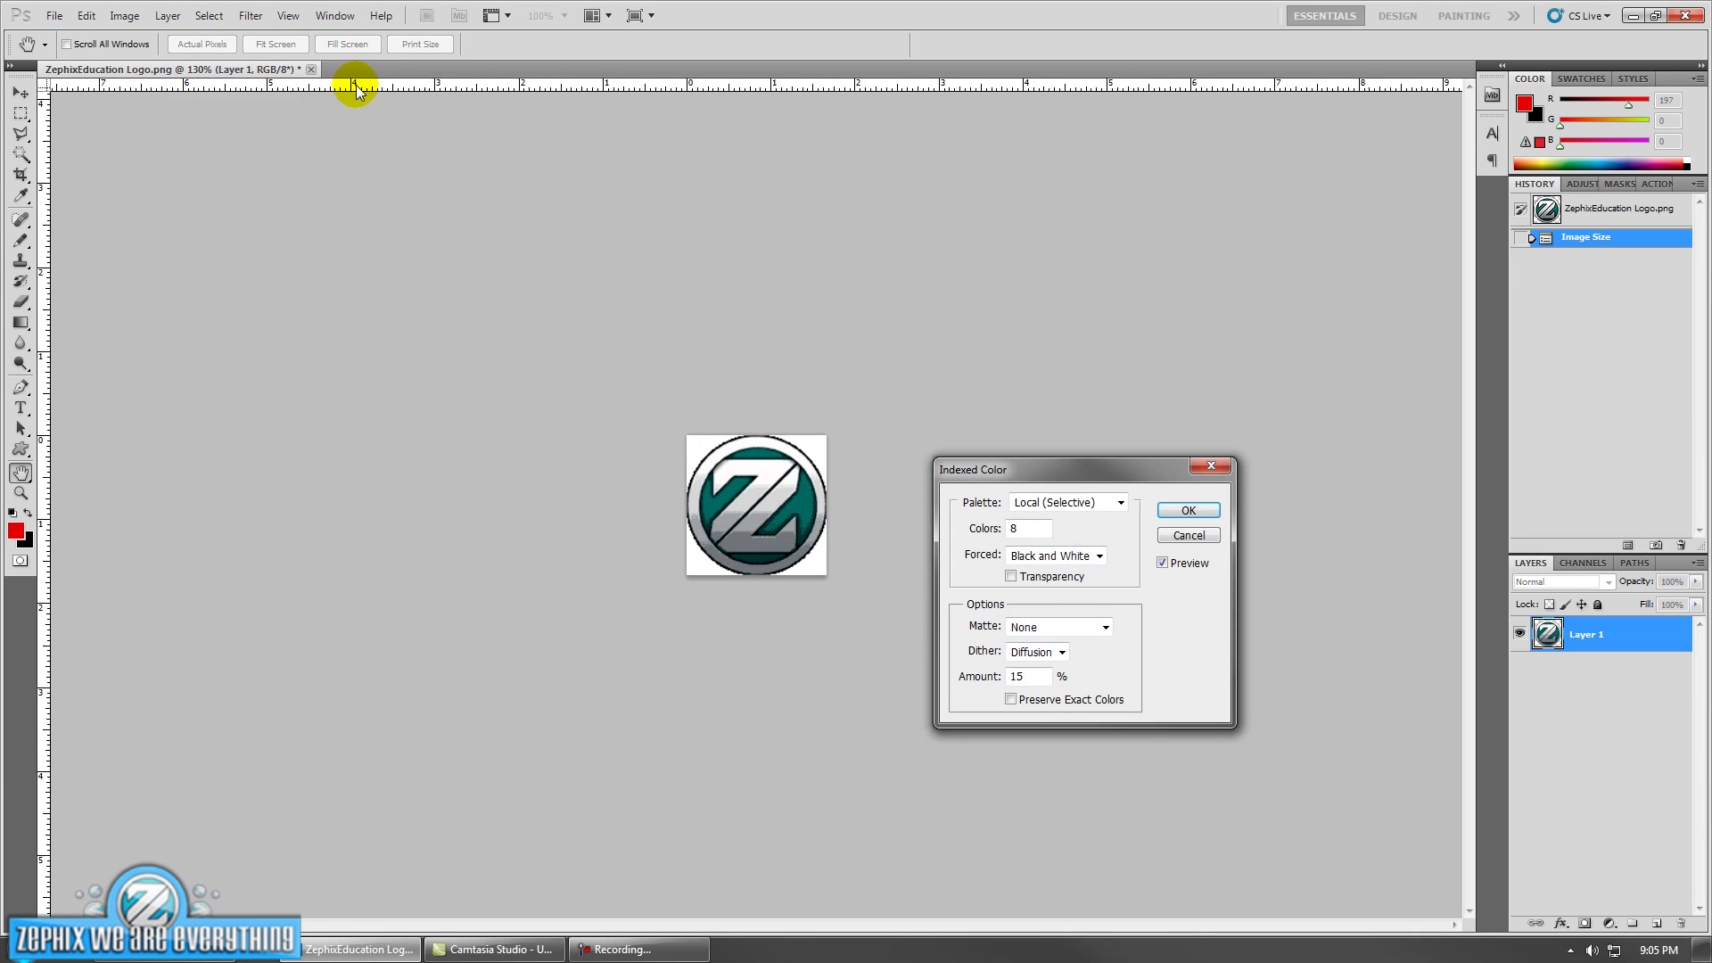
left_click_drag(1076, 469, 940, 434)
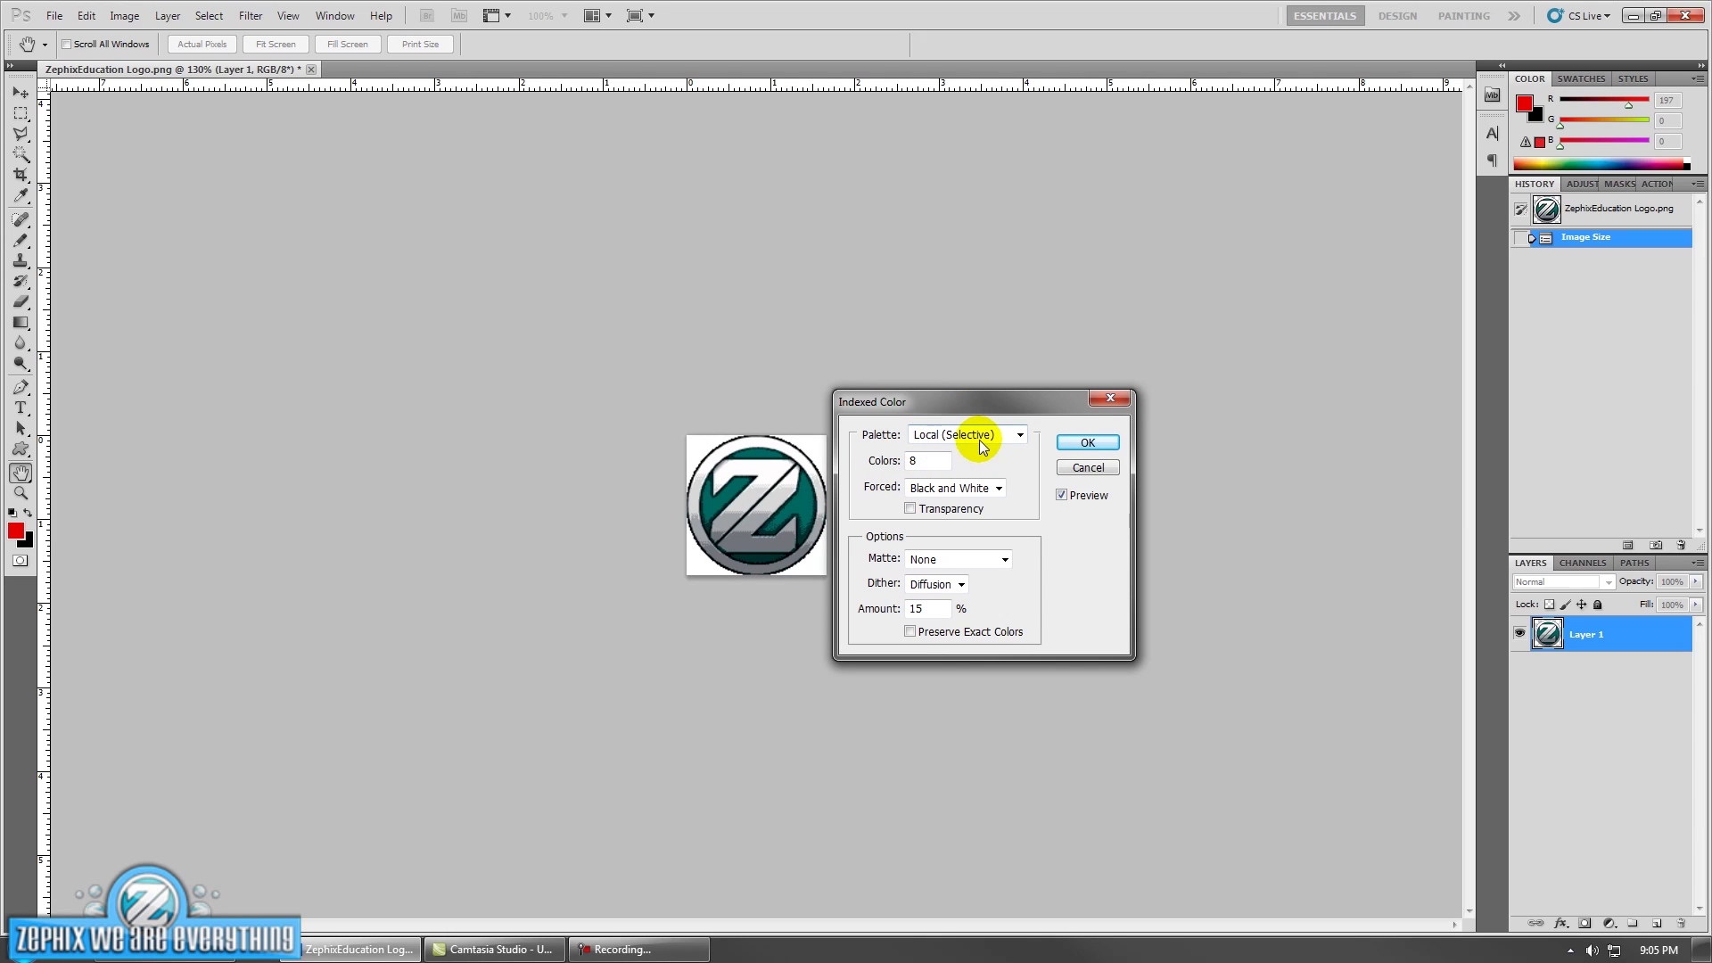
double_click(924, 464)
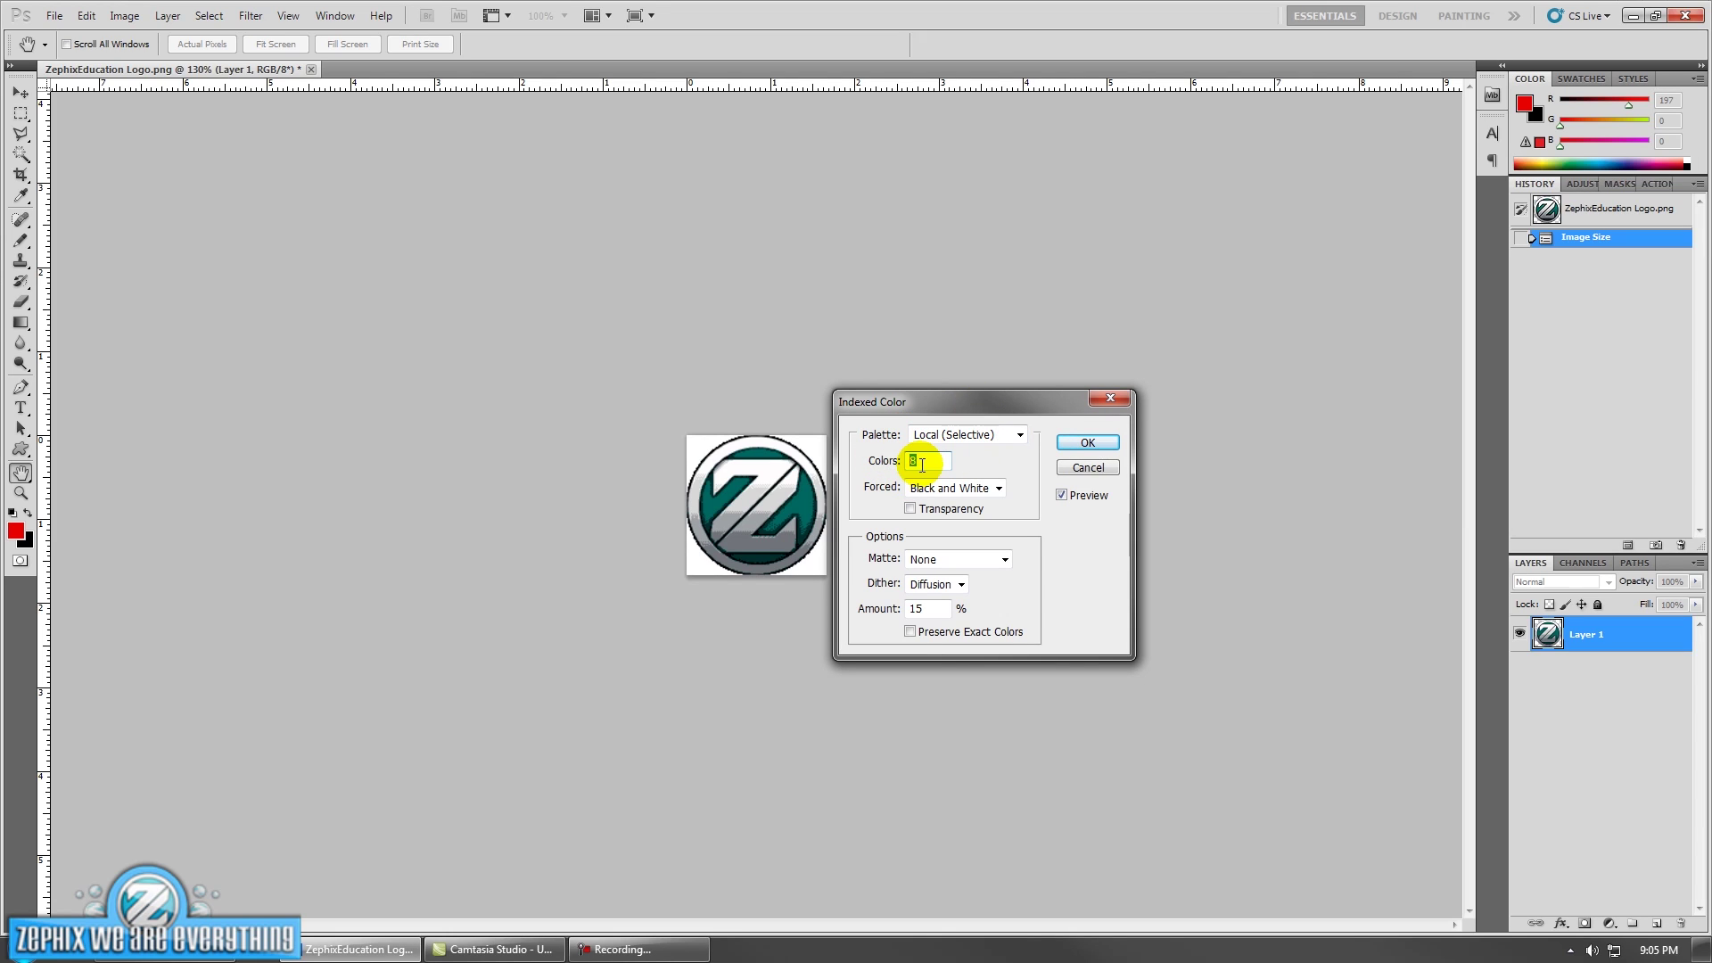
double_click(920, 464)
left_click_drag(931, 413, 969, 372)
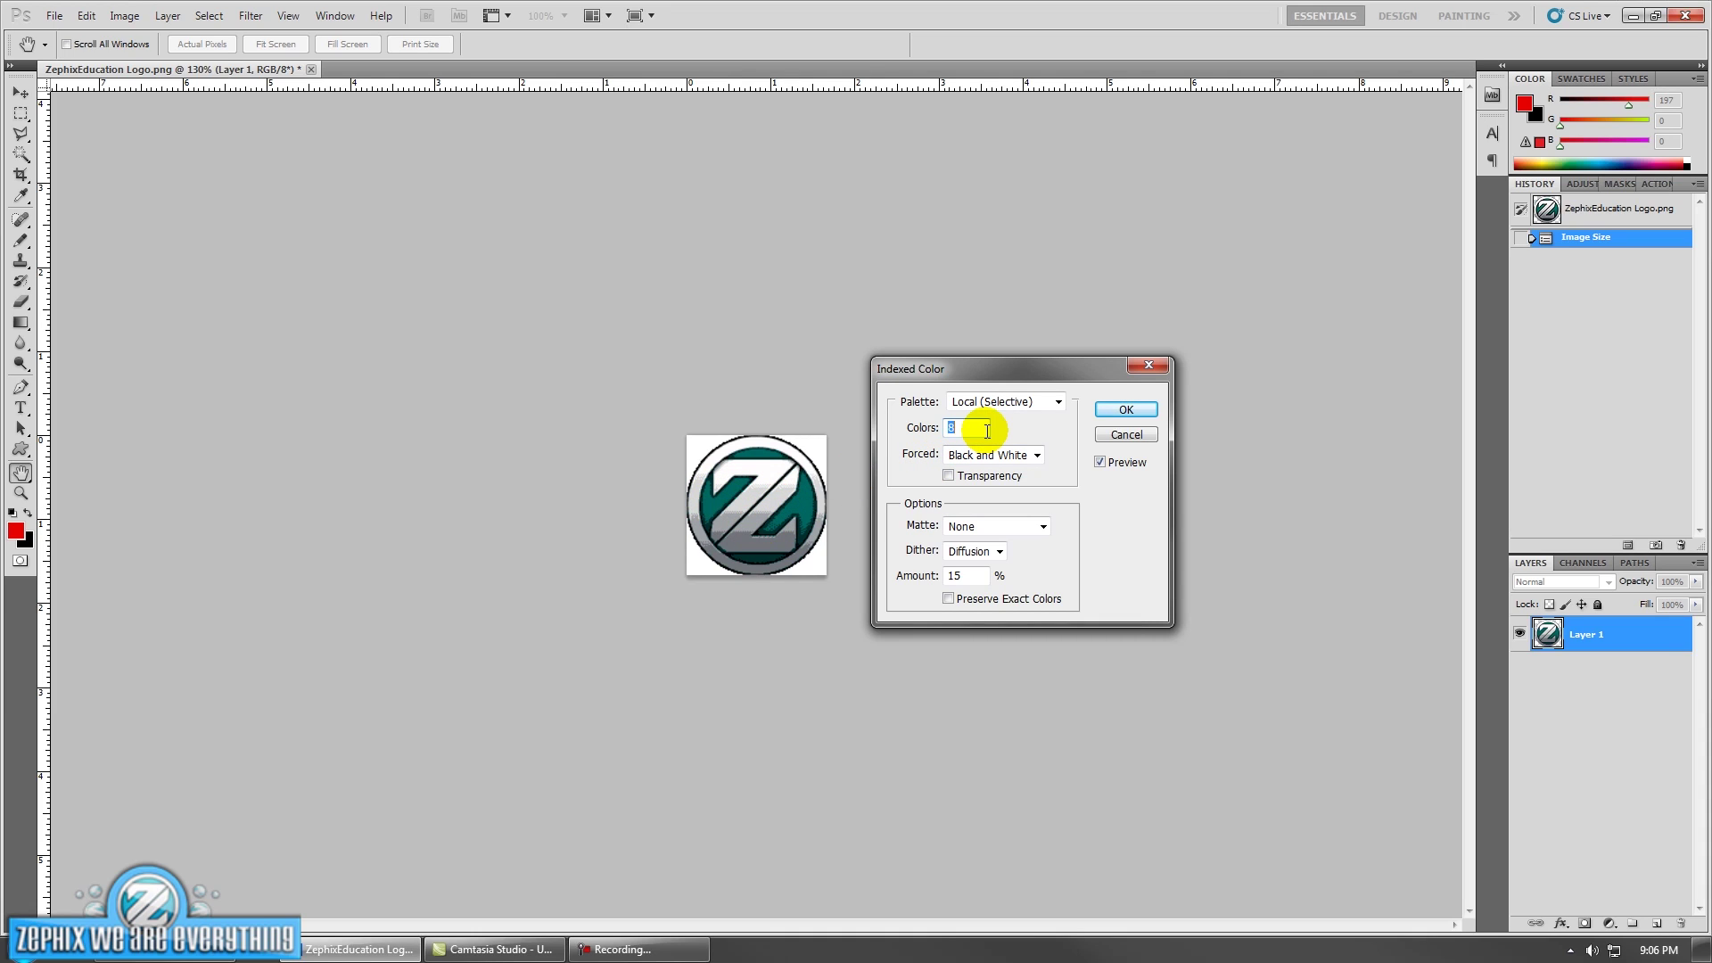
type("16")
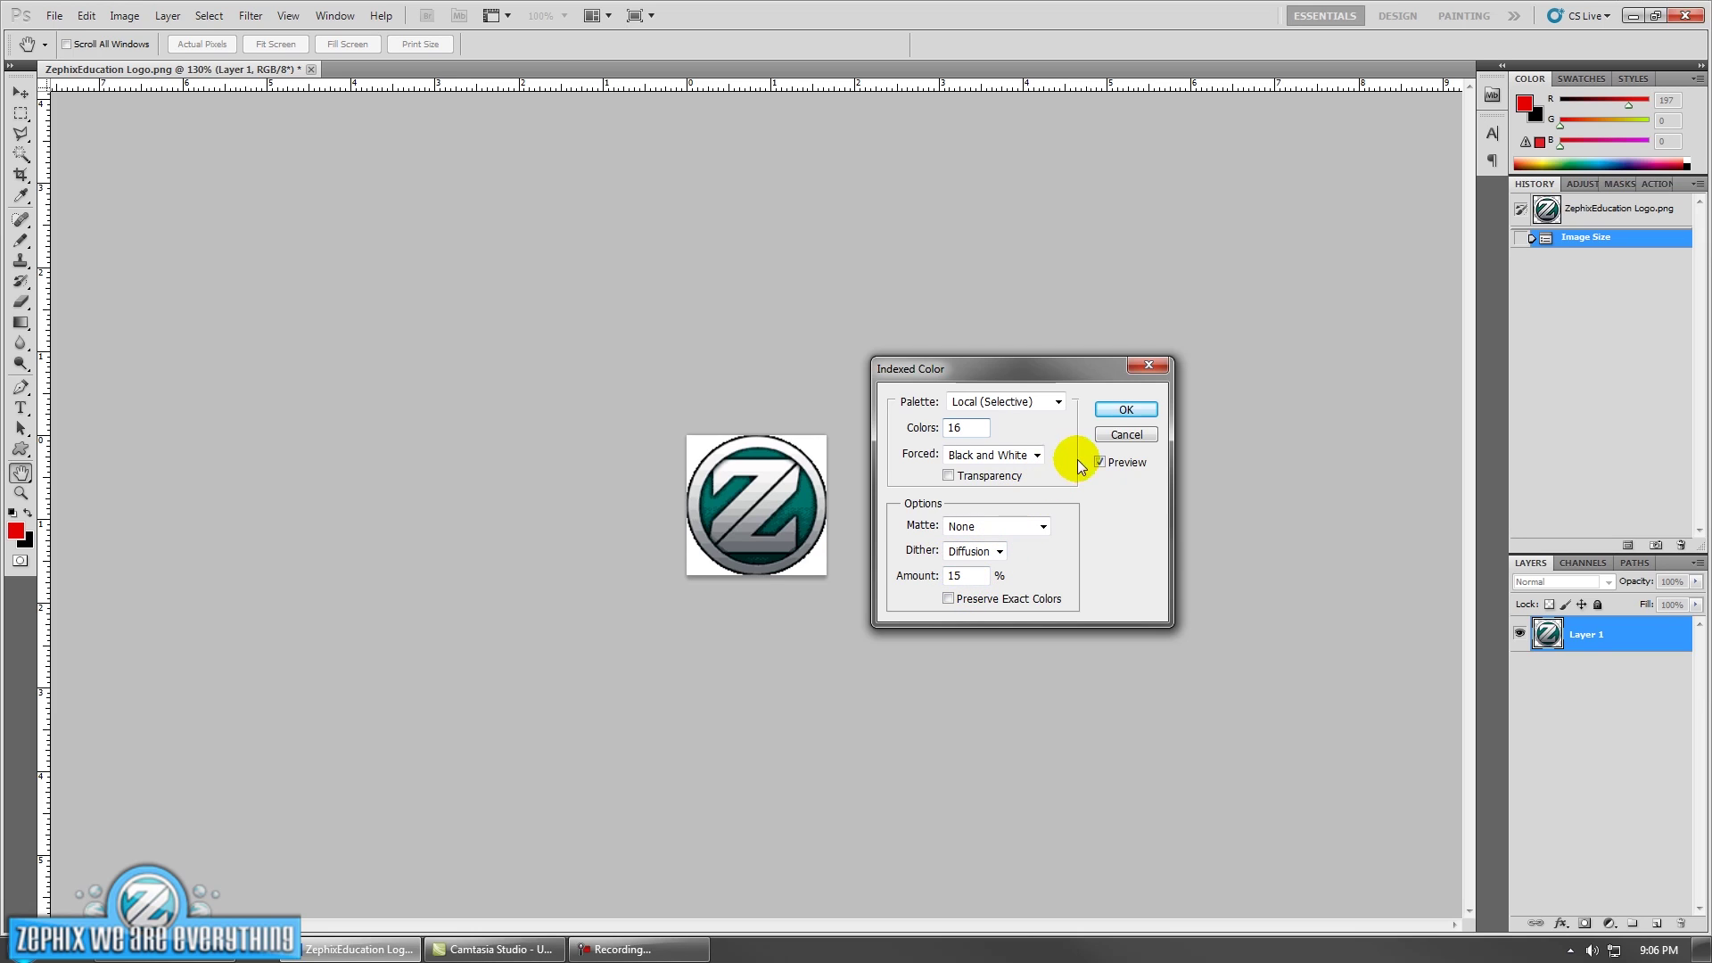
left_click(1124, 412)
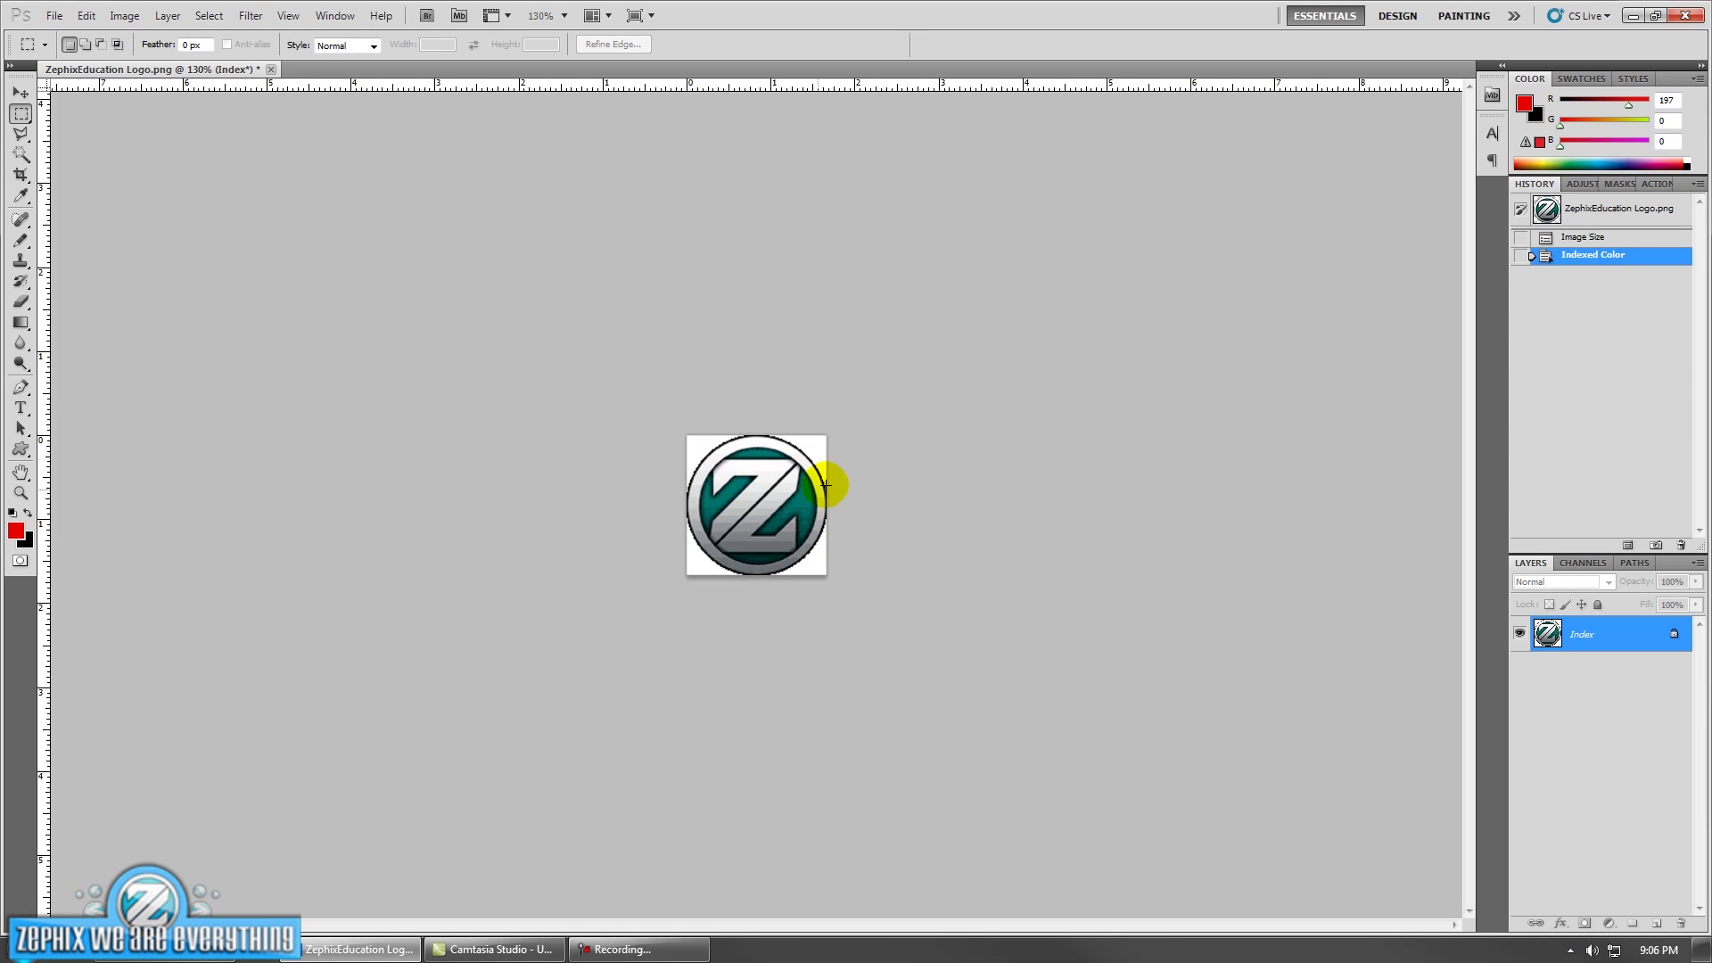
Scale the indexed logo from 120 back up to 500 pixels wide
scroll(820, 526, "up", 5)
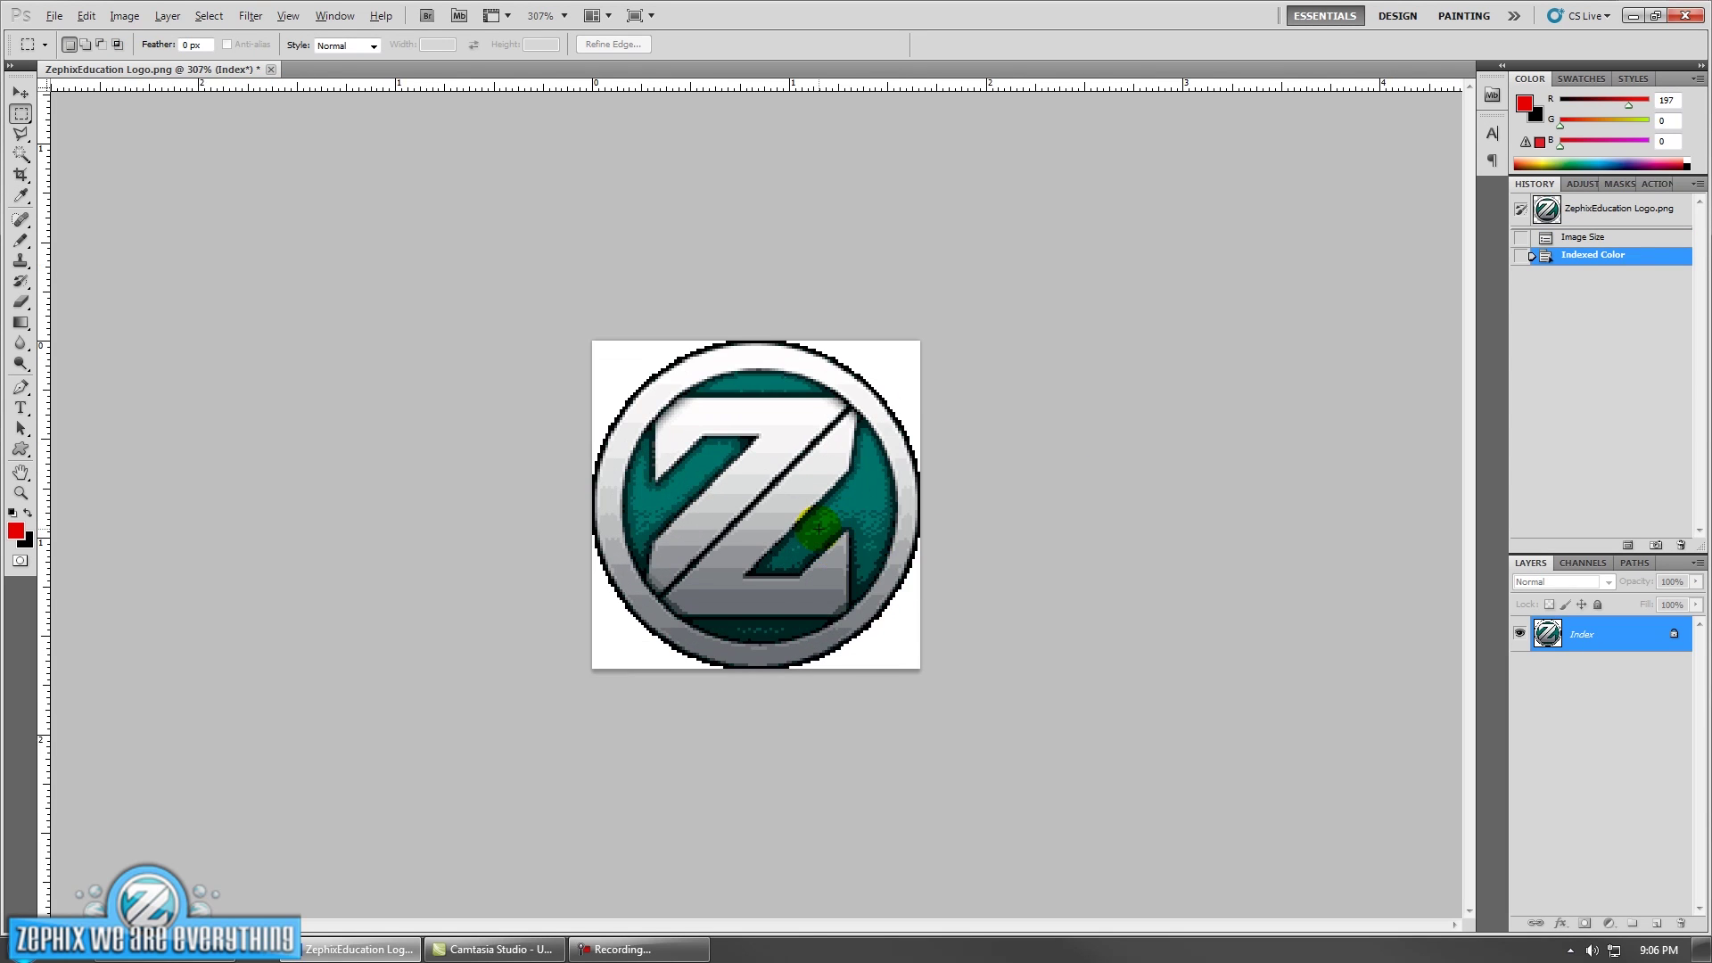
key("alt")
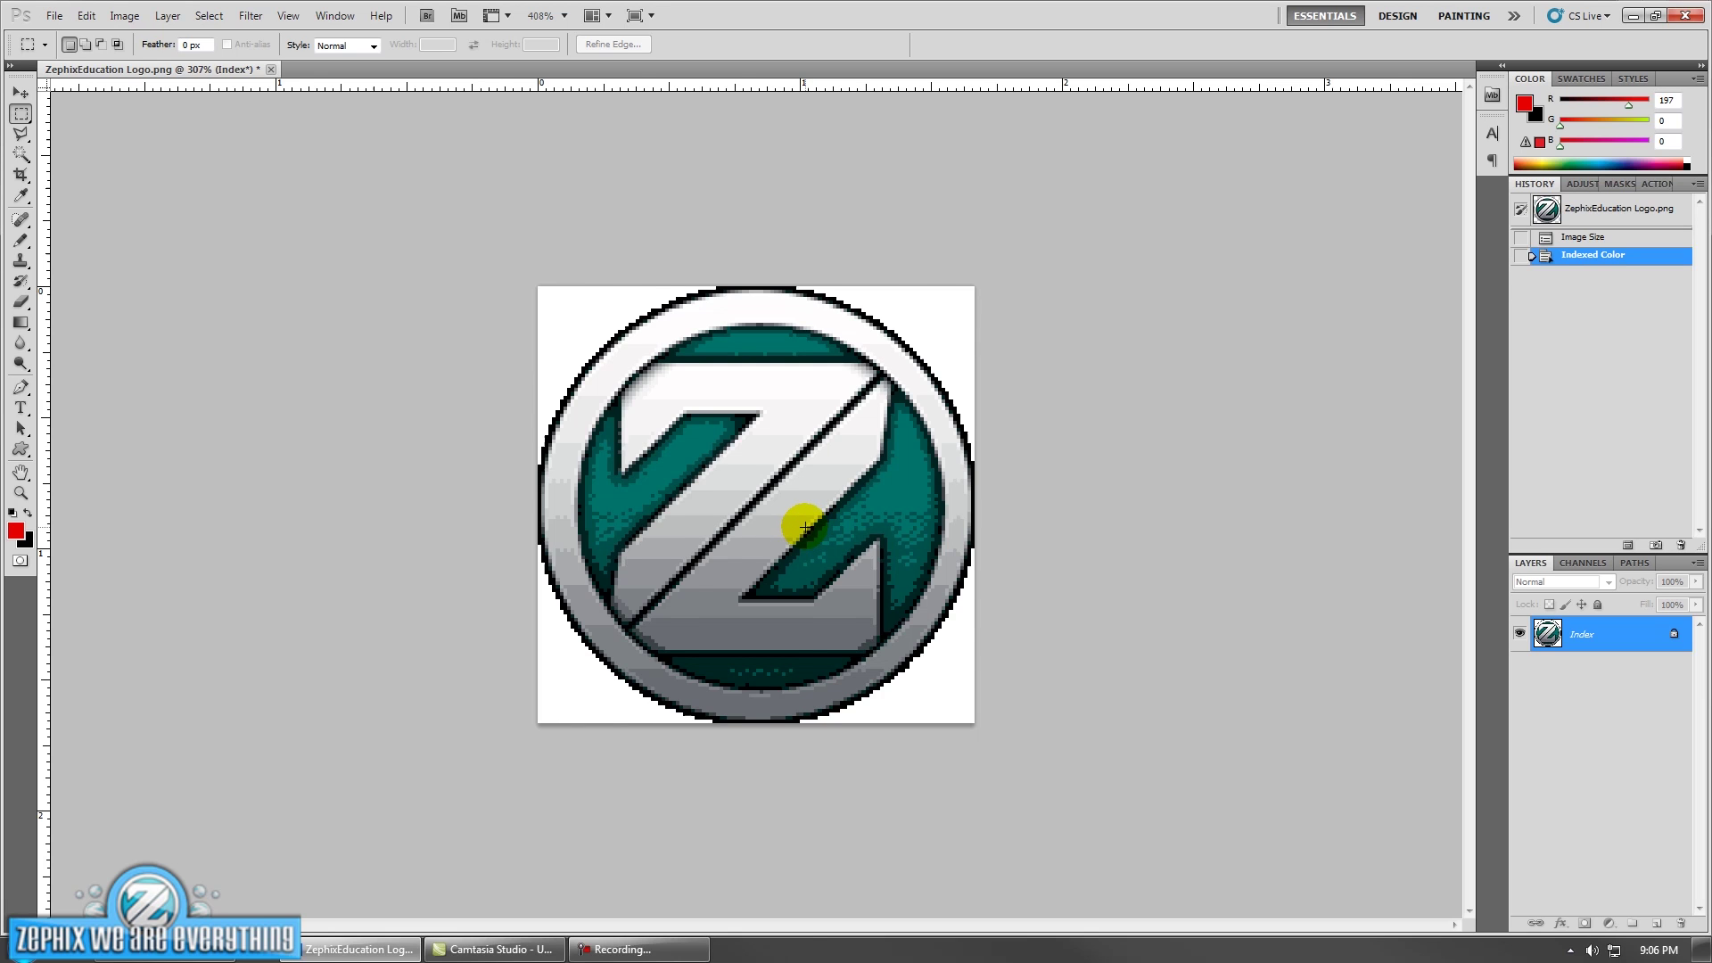
scroll(805, 528, "down", 4)
scroll(805, 530, "down", 2)
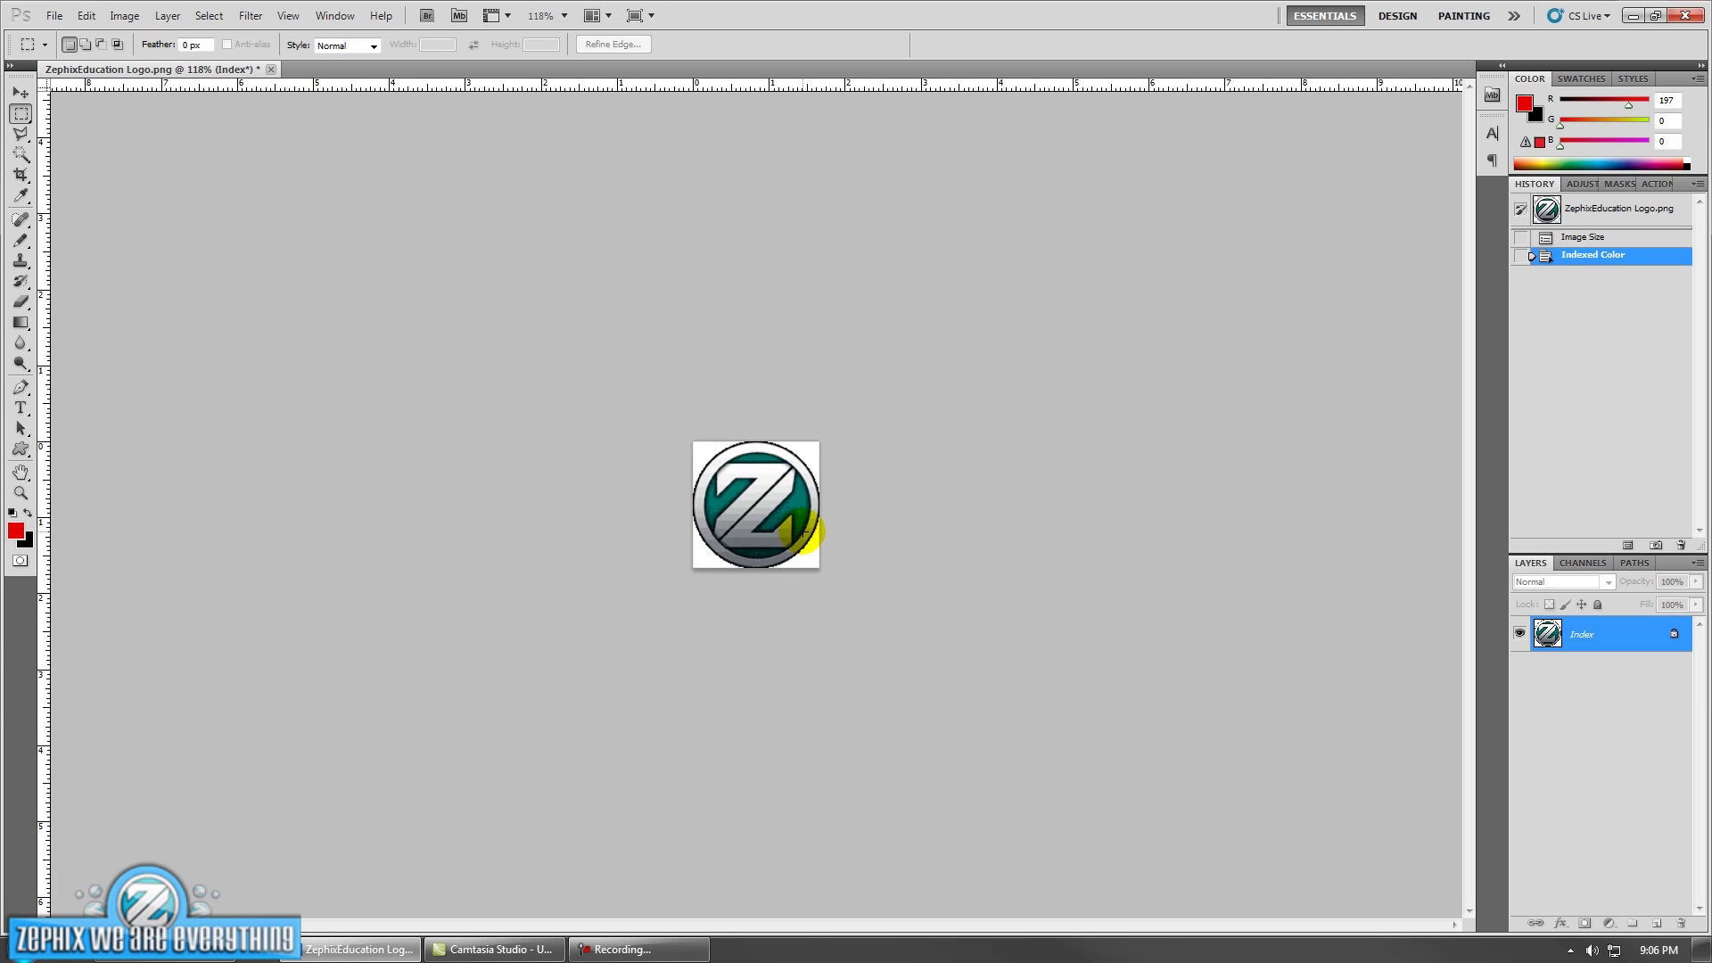
key("ctrl+alt+i")
type("500")
left_click(918, 250)
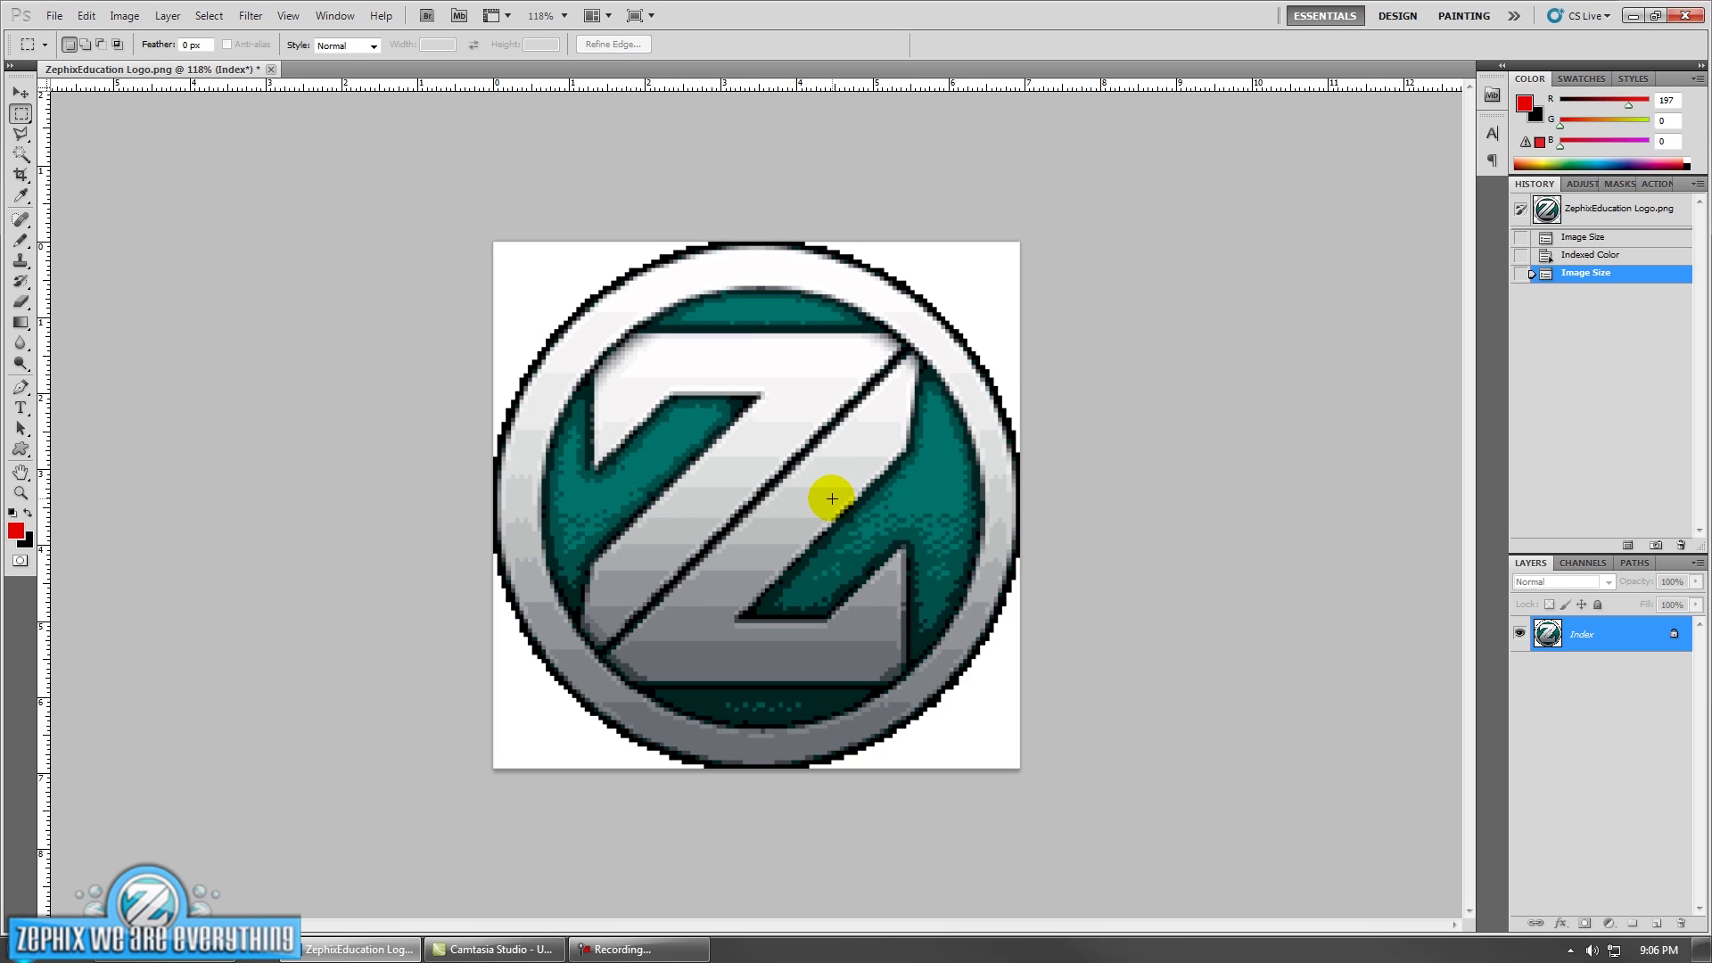
Switch the blocky logo's mode from Indexed Color back to RGB Color
left_click(138, 18)
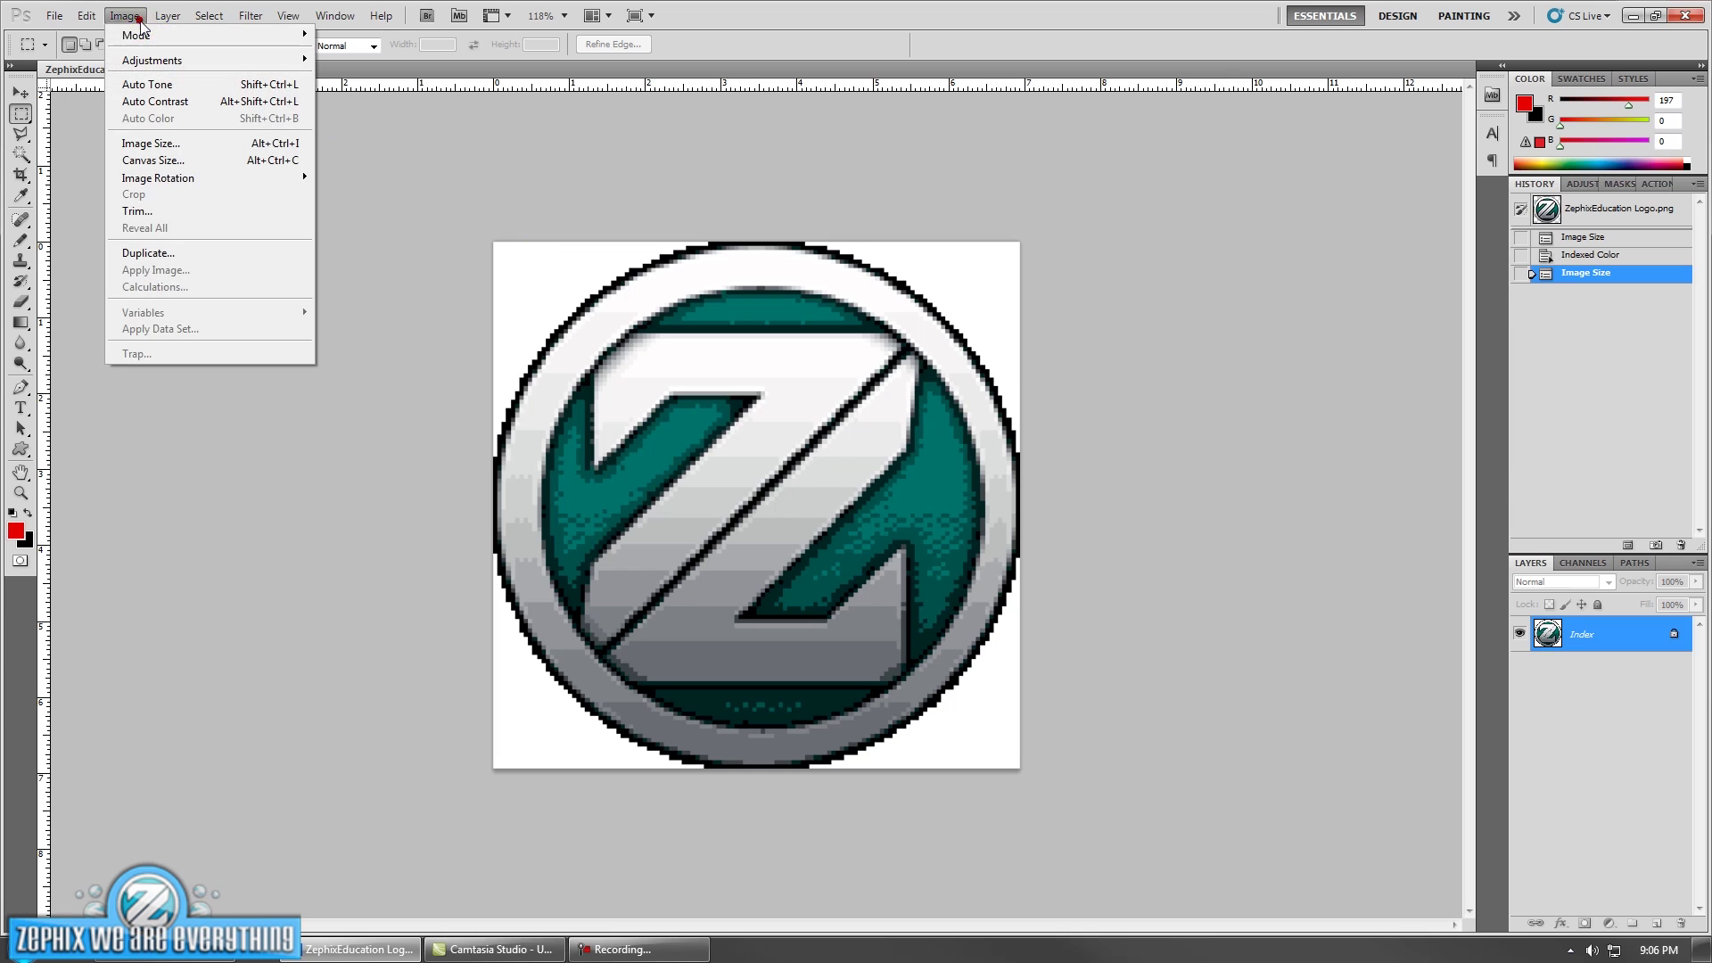
mouse_move(136, 36)
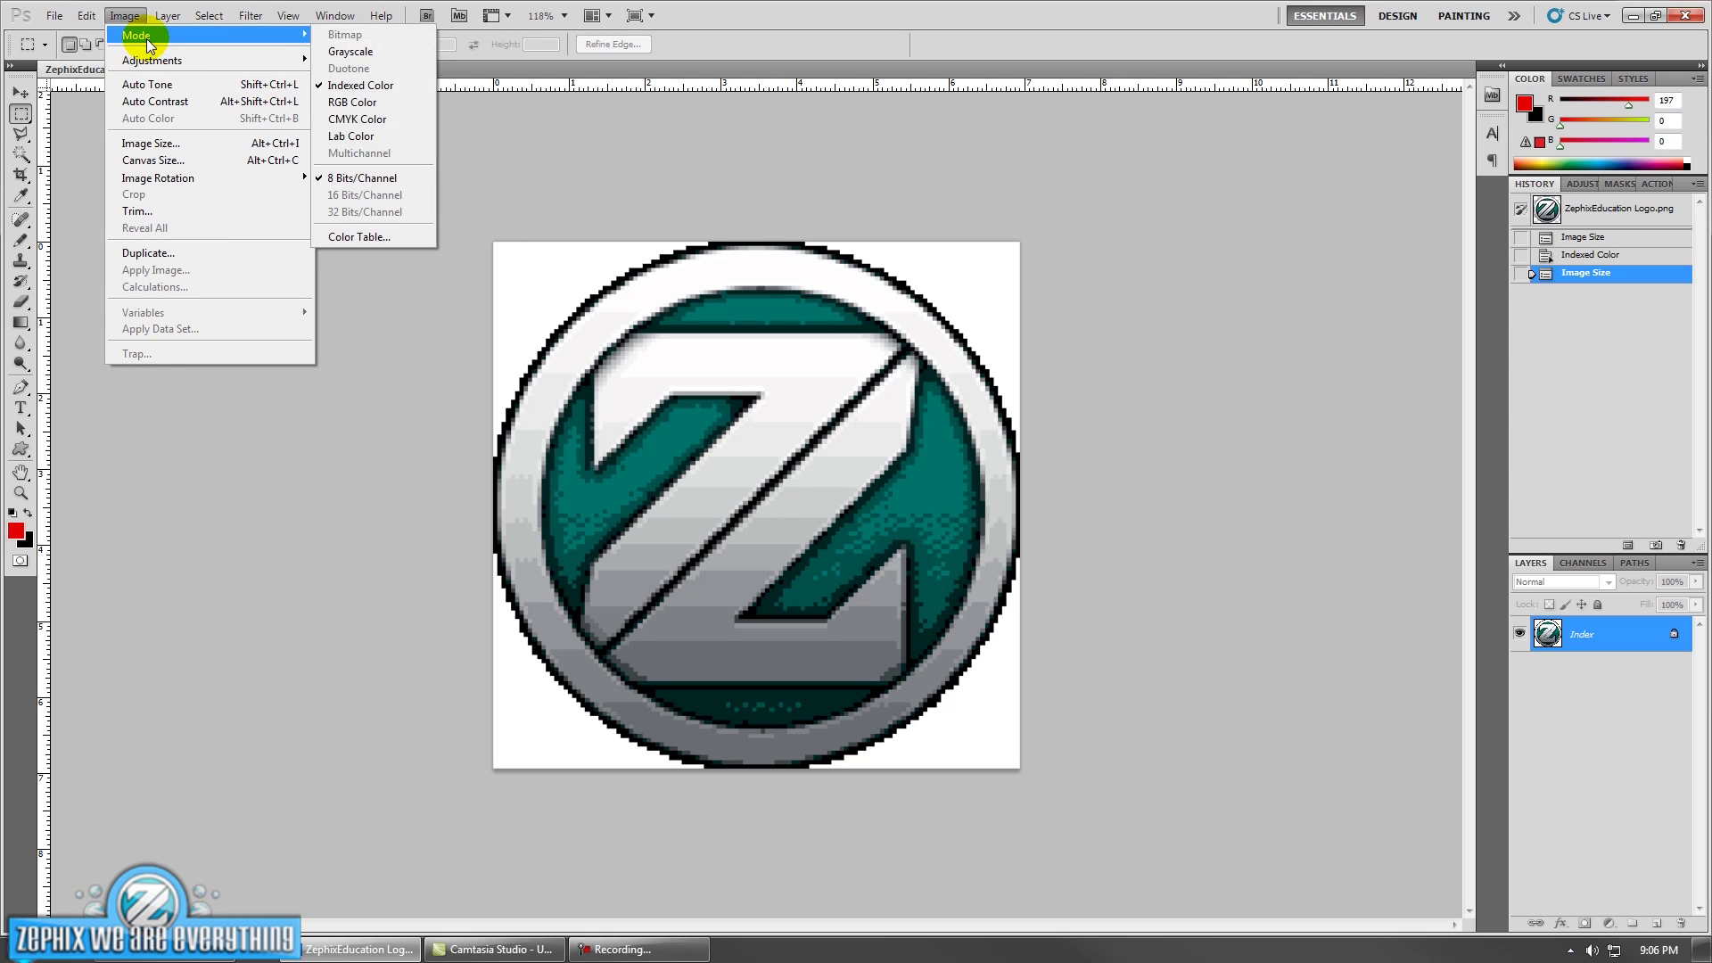
left_click(336, 107)
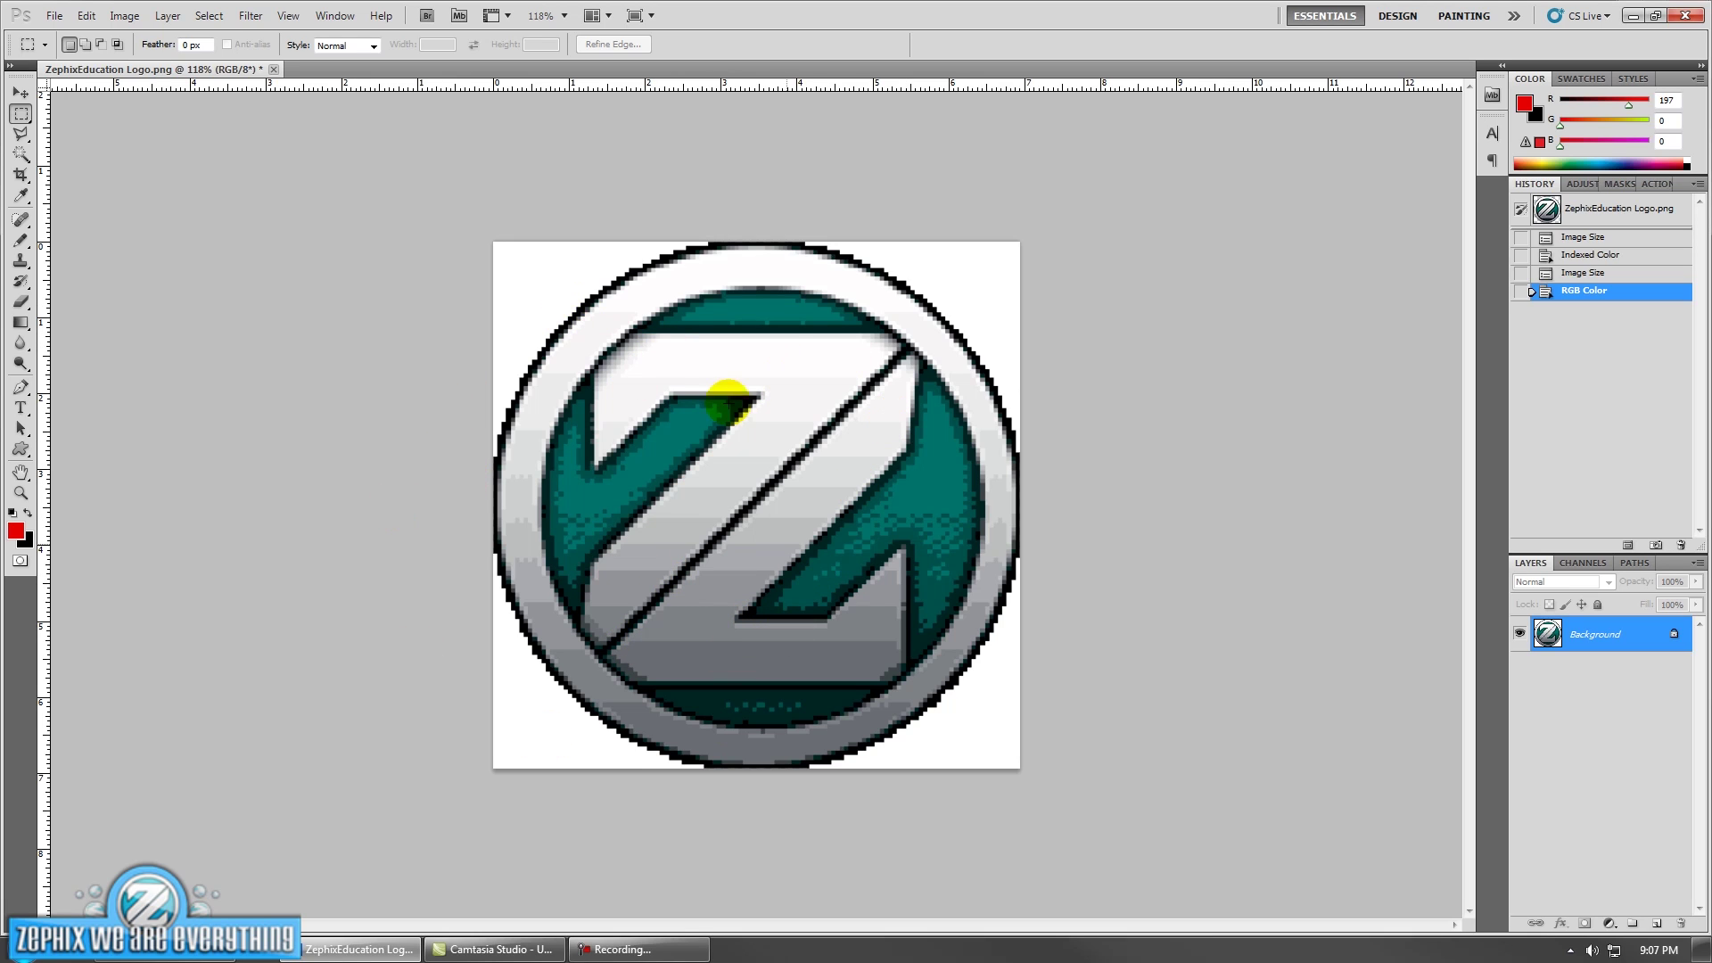
left_click(251, 16)
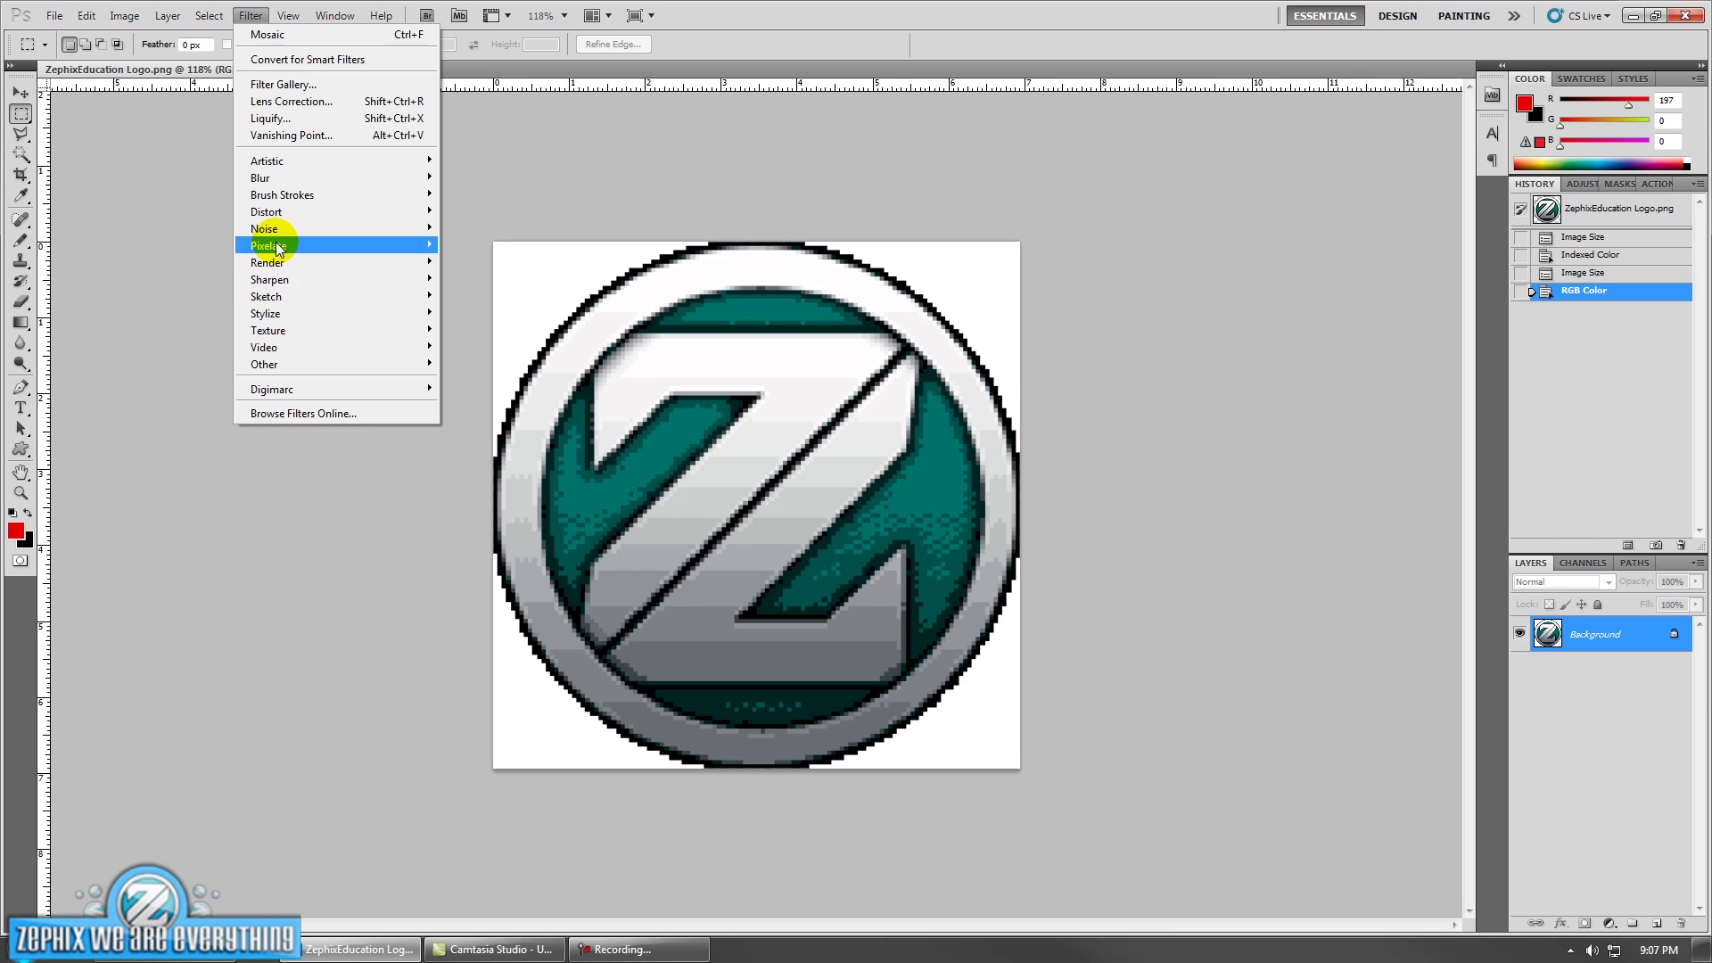
Apply Filter > Pixelate > Mosaic to the logo with a cell size of 6
mouse_move(278, 248)
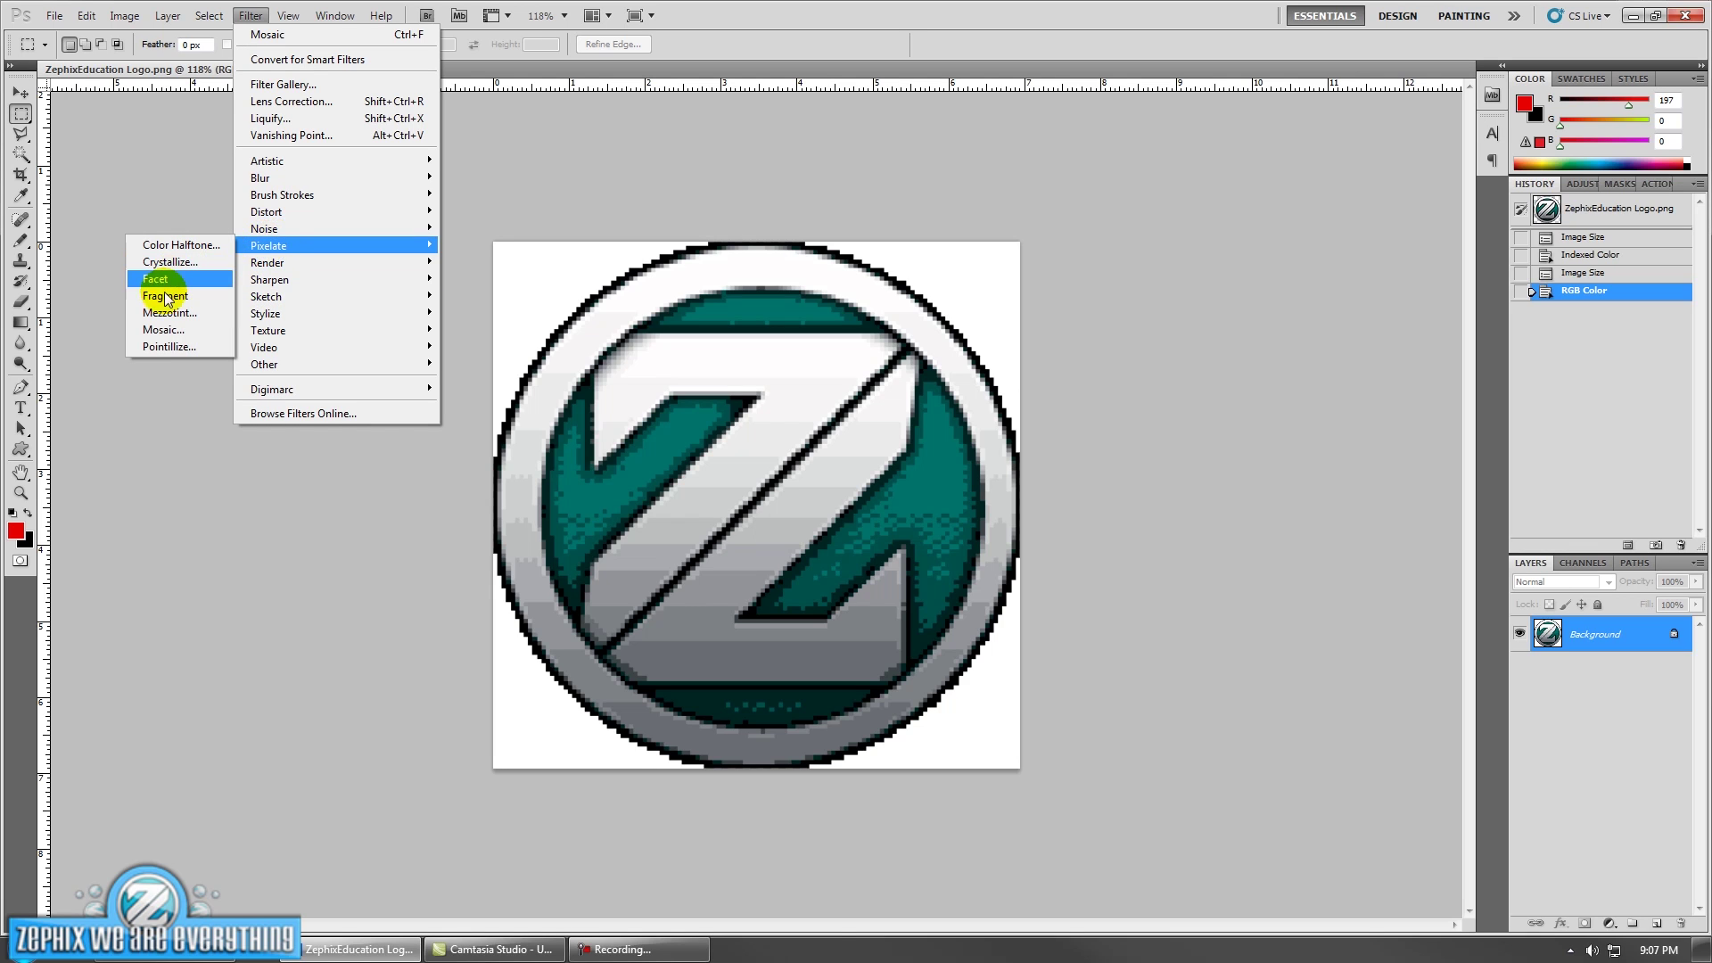
left_click(162, 329)
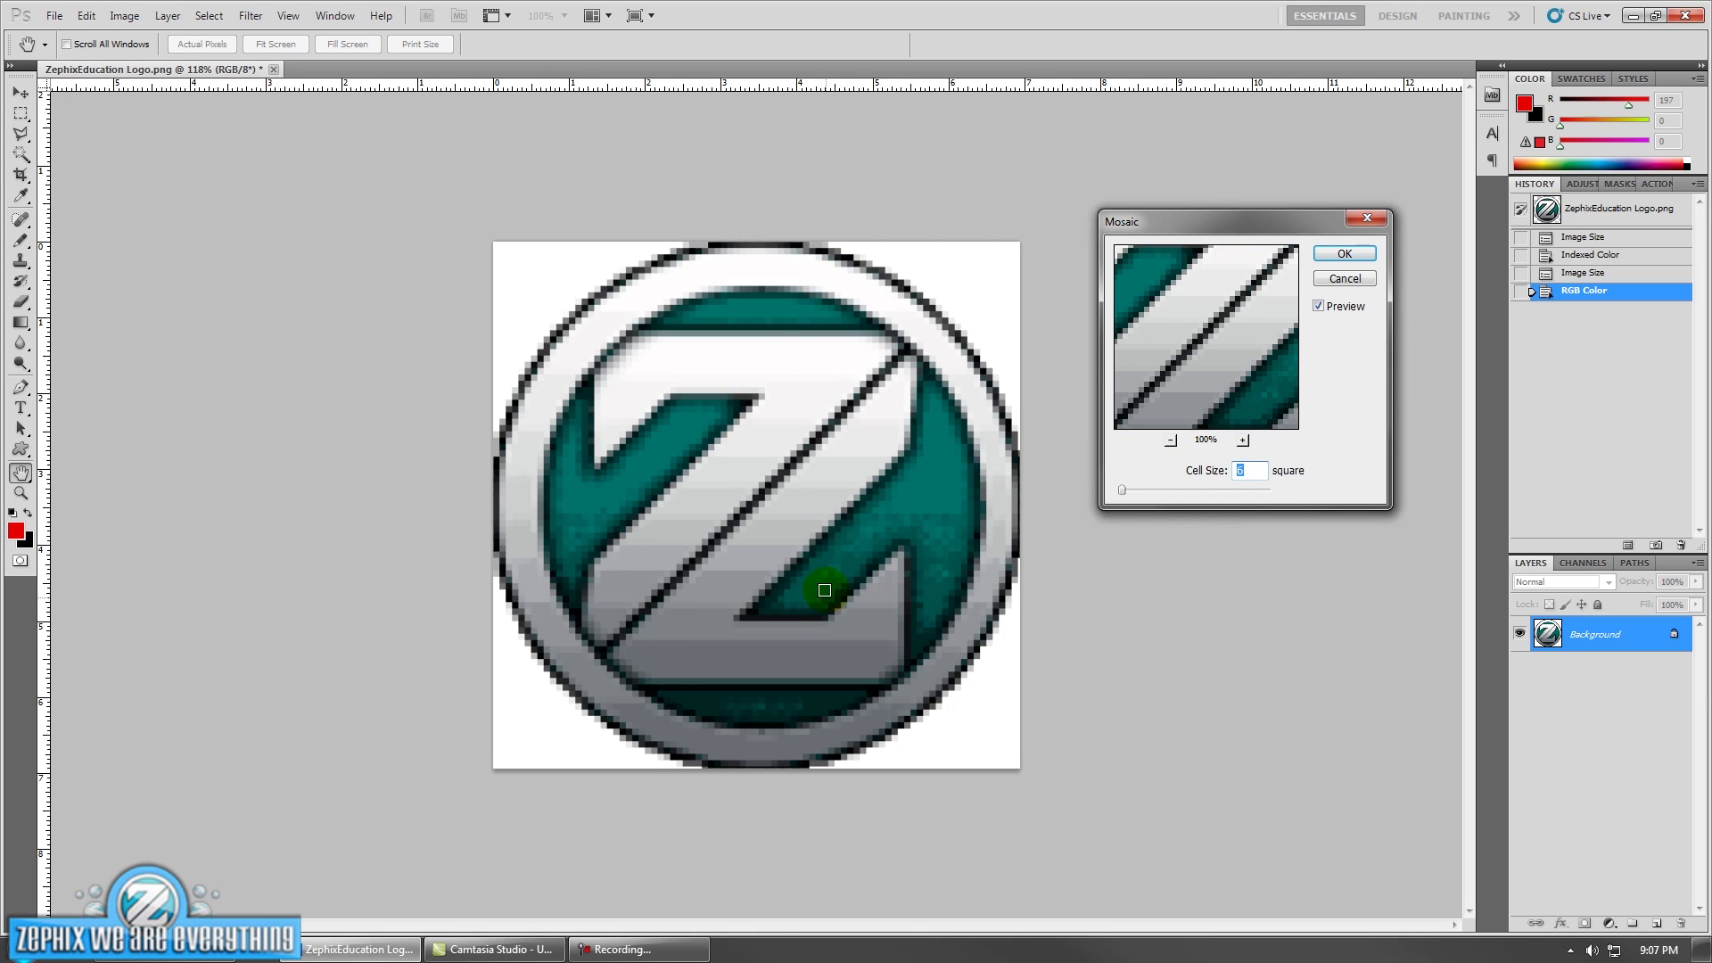
type("4")
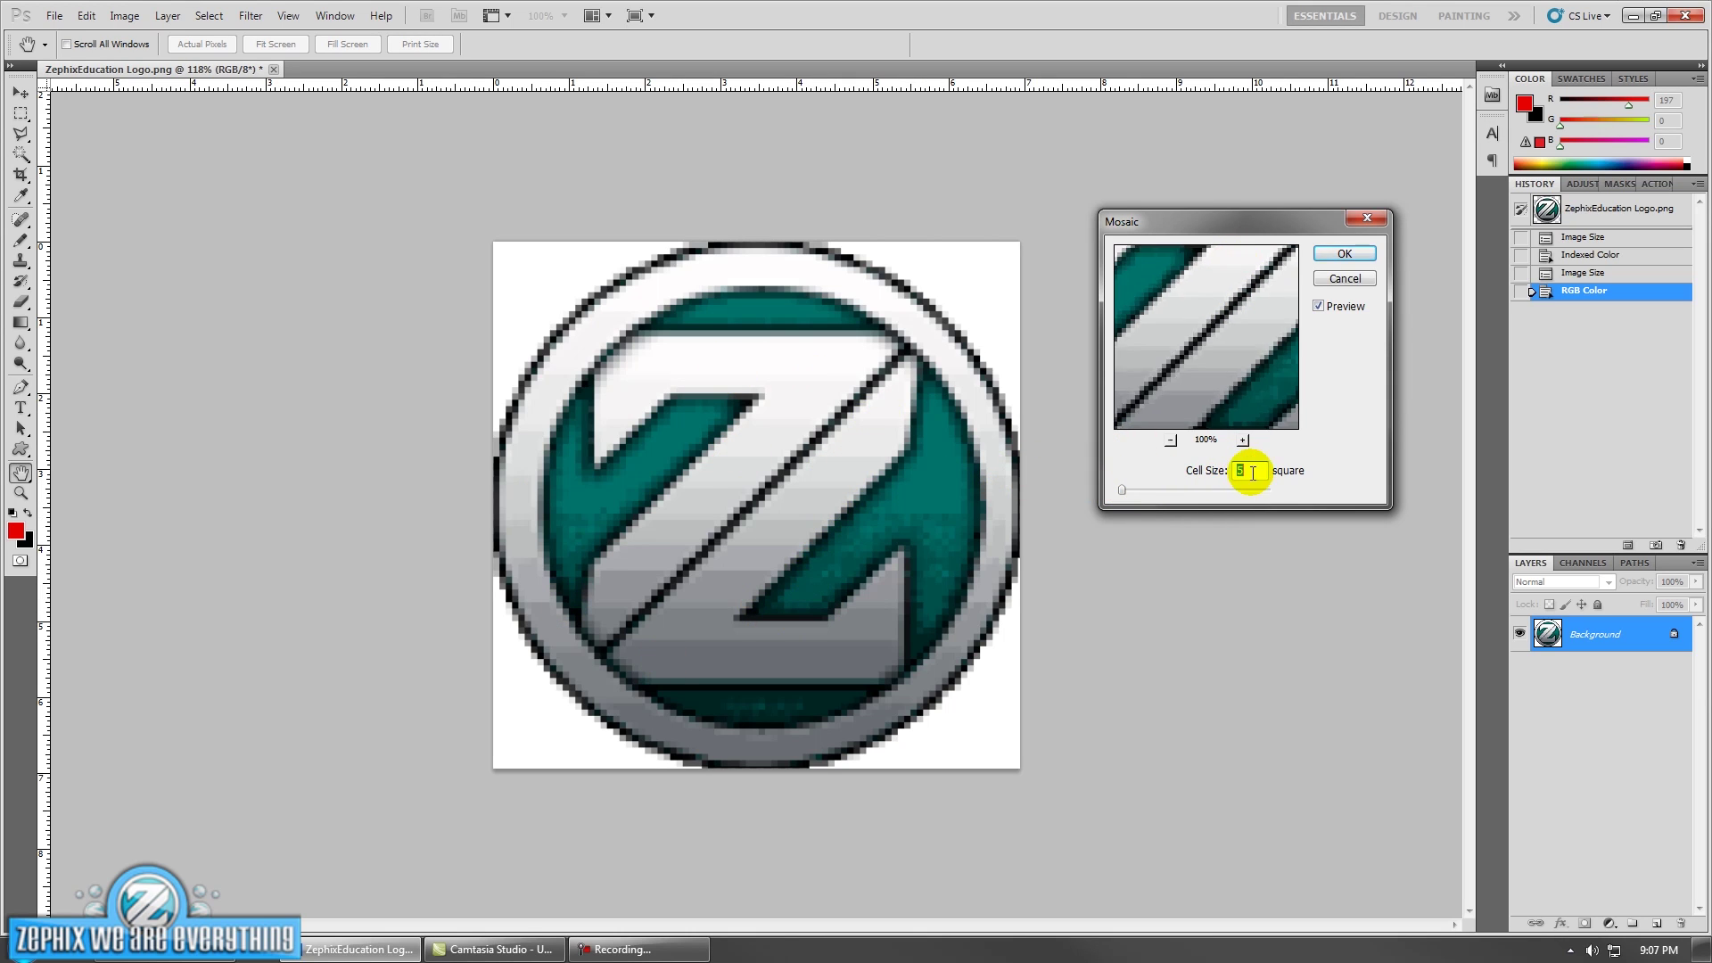
key("Down")
key("Down")
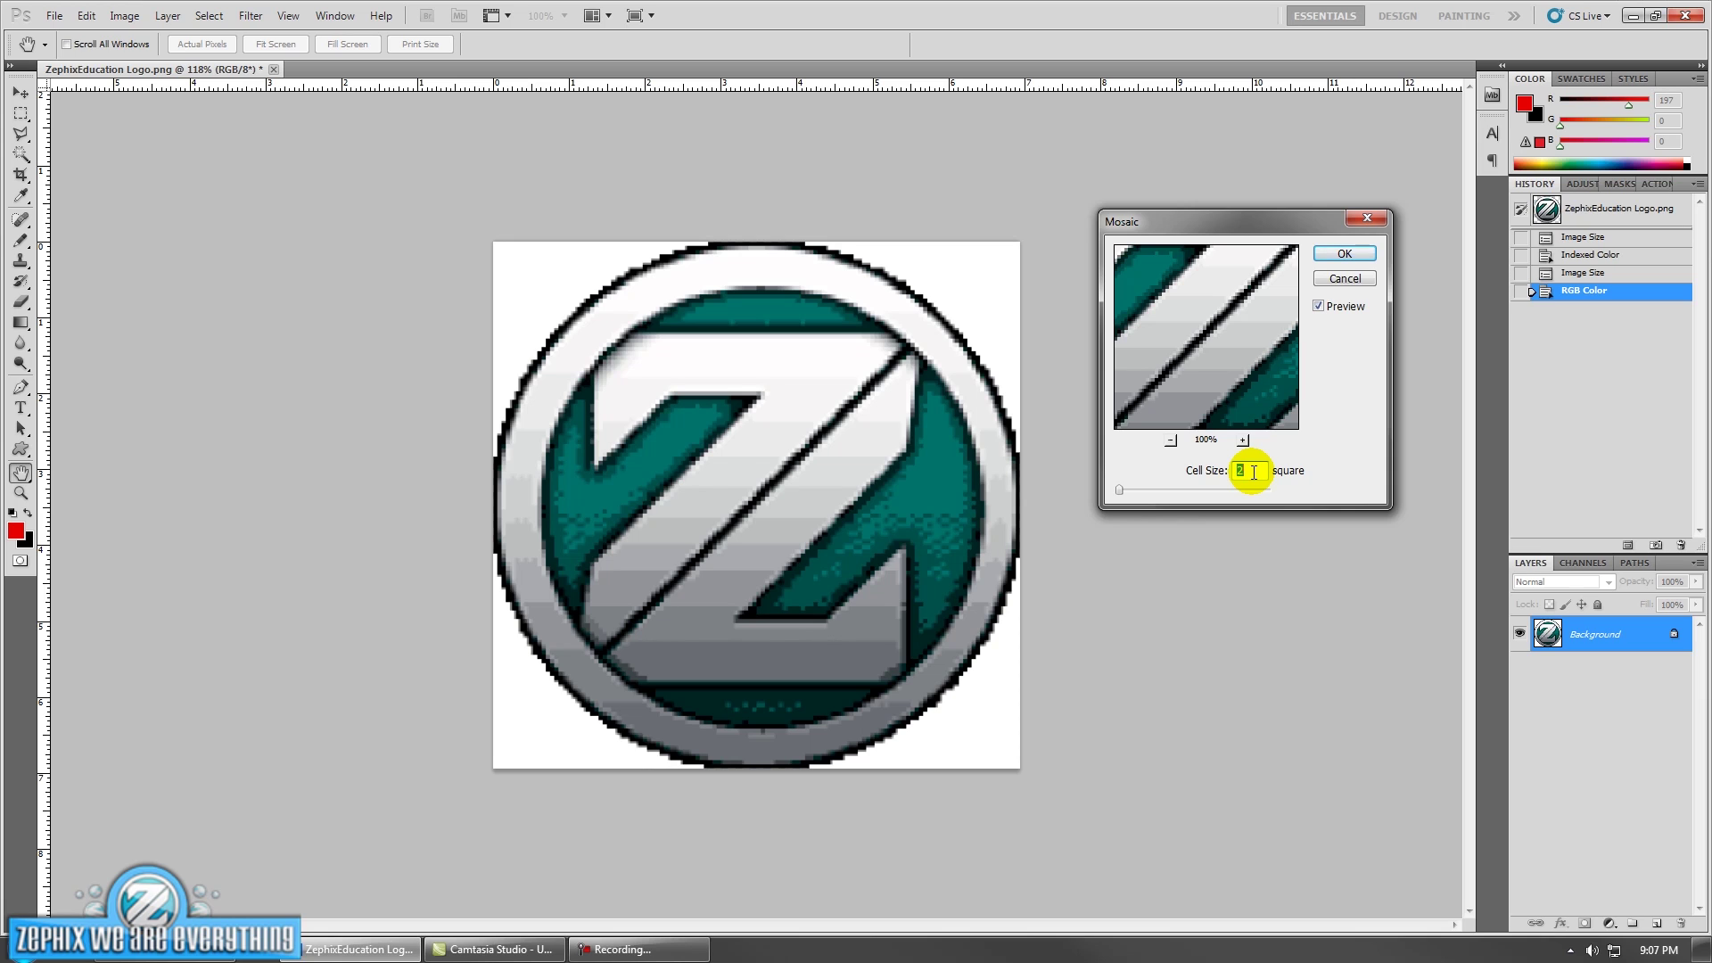
key("Up")
key("Up")
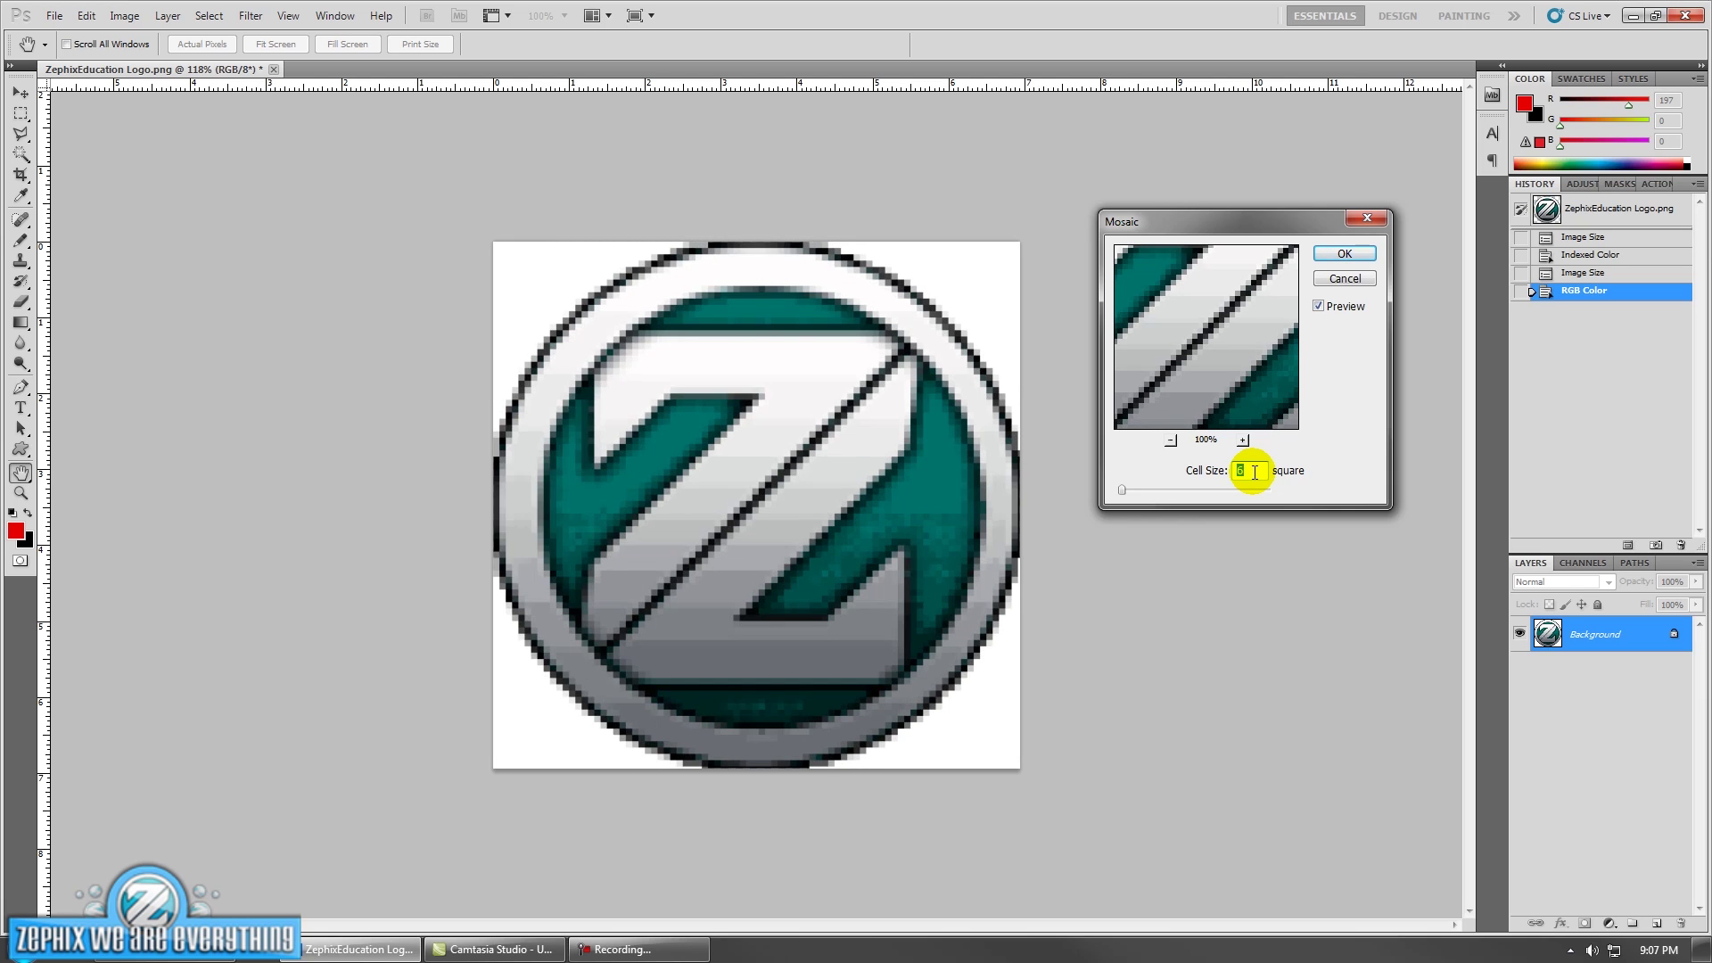
key("Up")
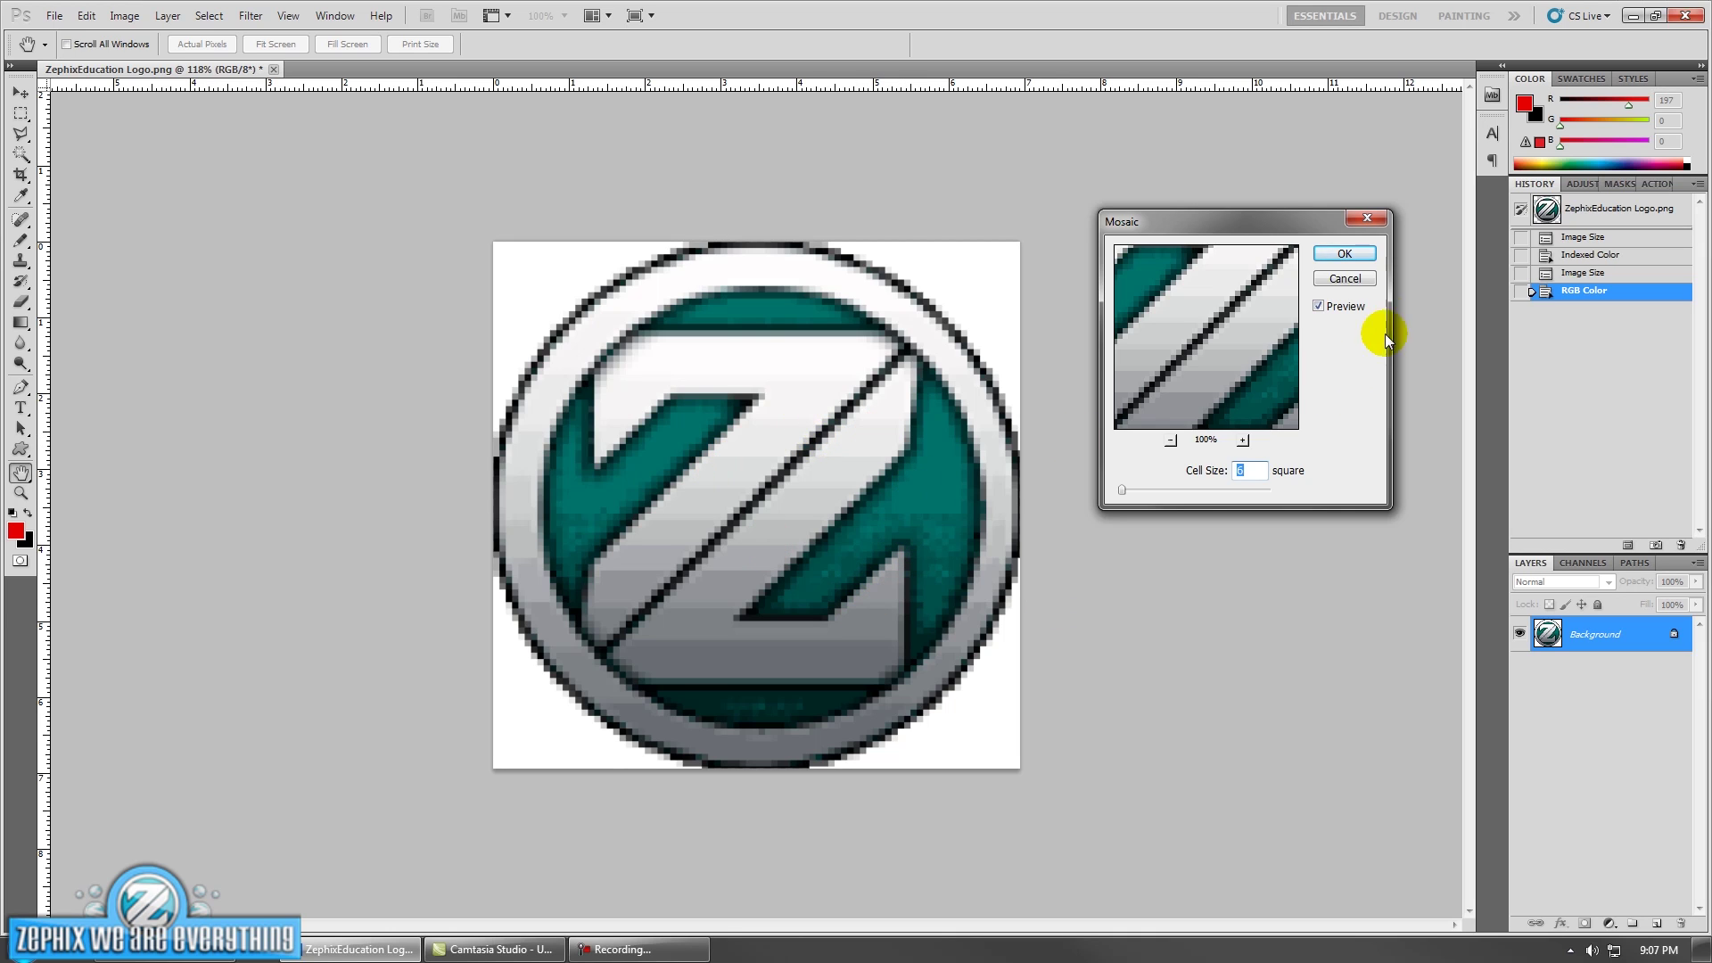
left_click(1345, 254)
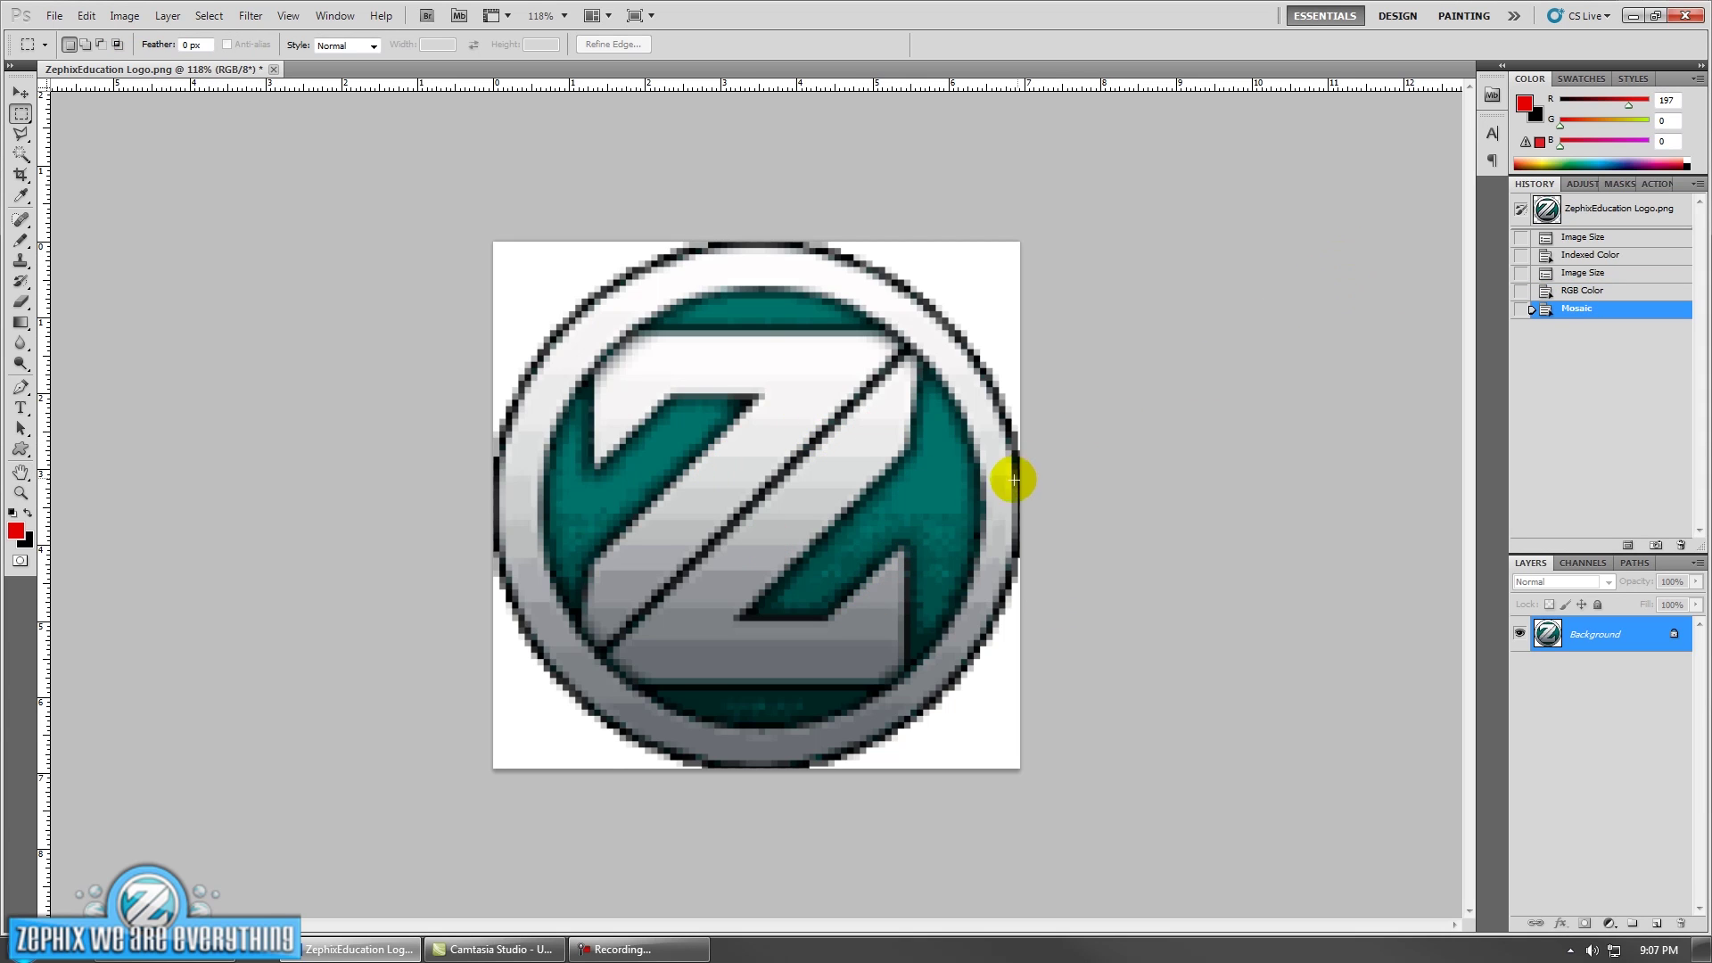
Open Smart Sharpen and compare the sharpened preview against the original logo
left_click(125, 16)
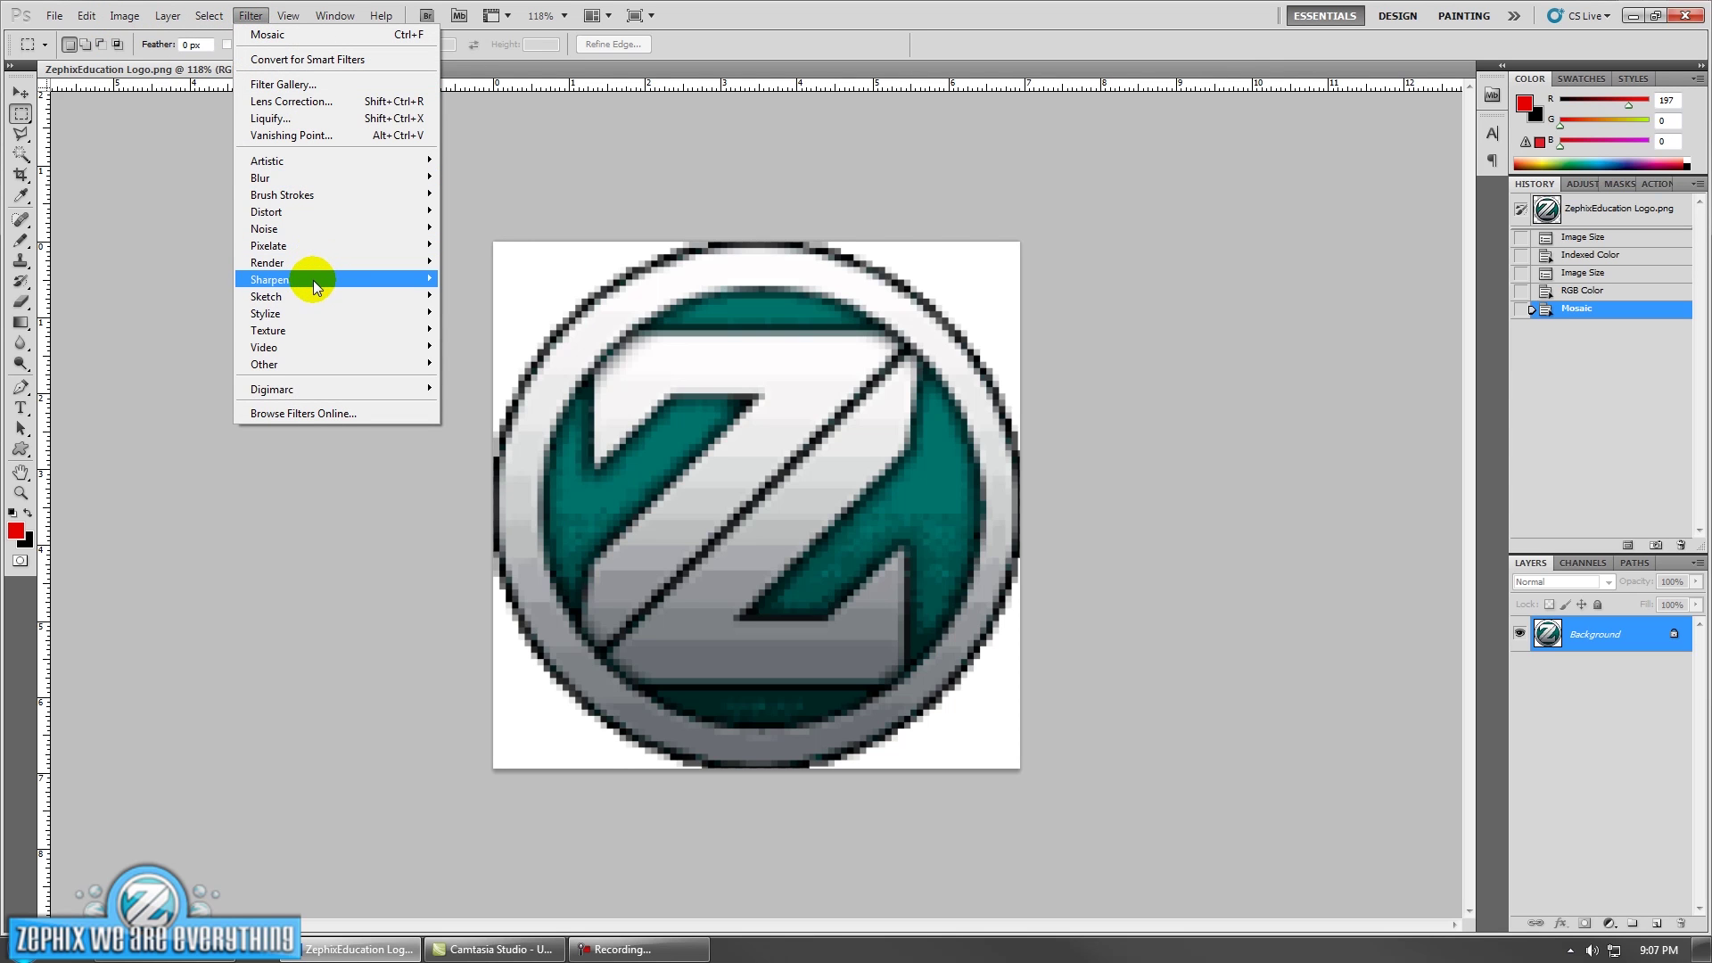
mouse_move(307, 278)
left_click(186, 335)
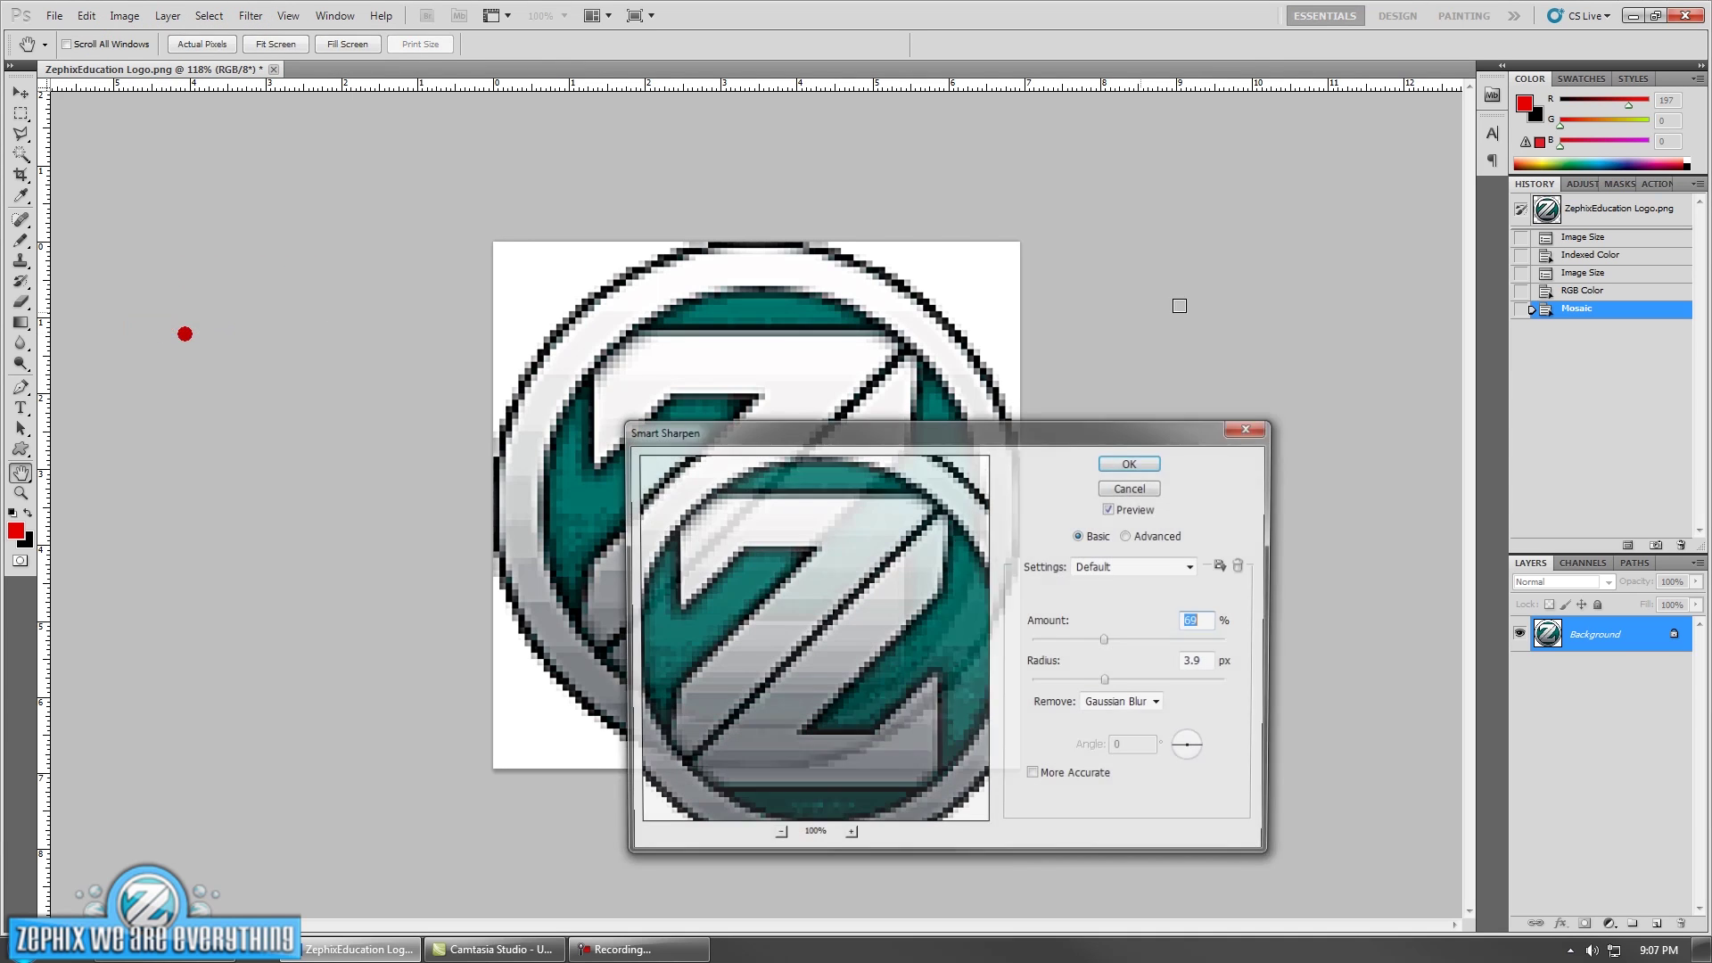
left_click_drag(982, 430, 1279, 268)
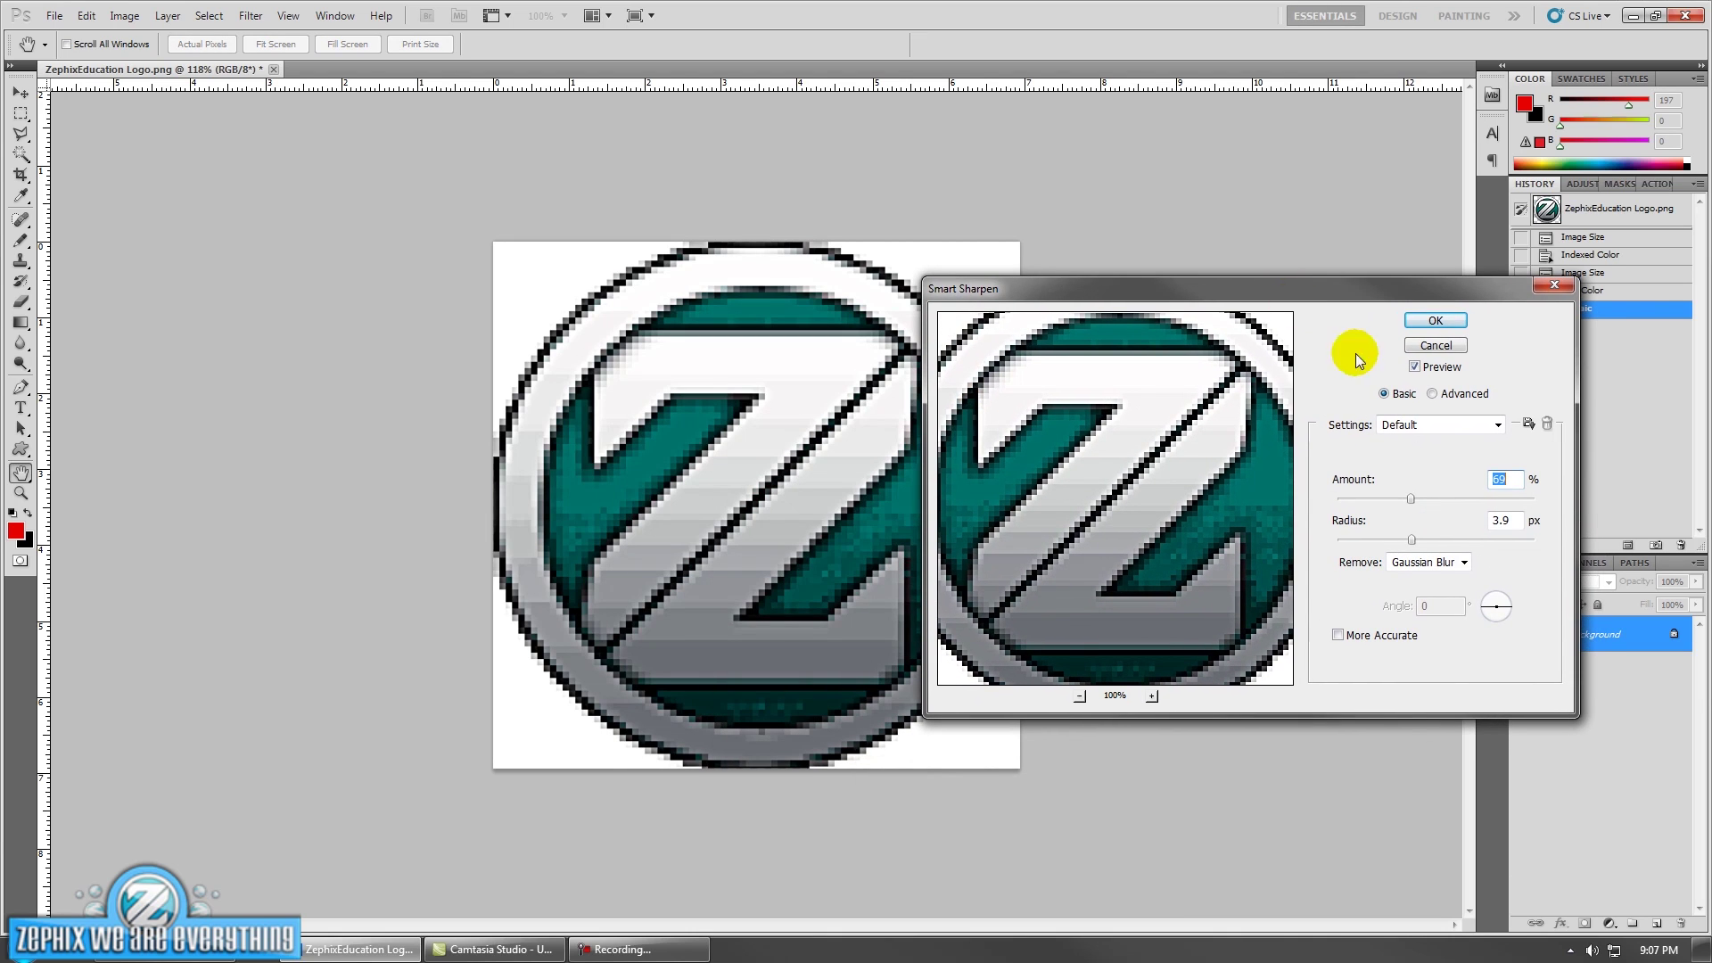
left_click(1248, 489)
left_click(1415, 367)
left_click(1415, 367)
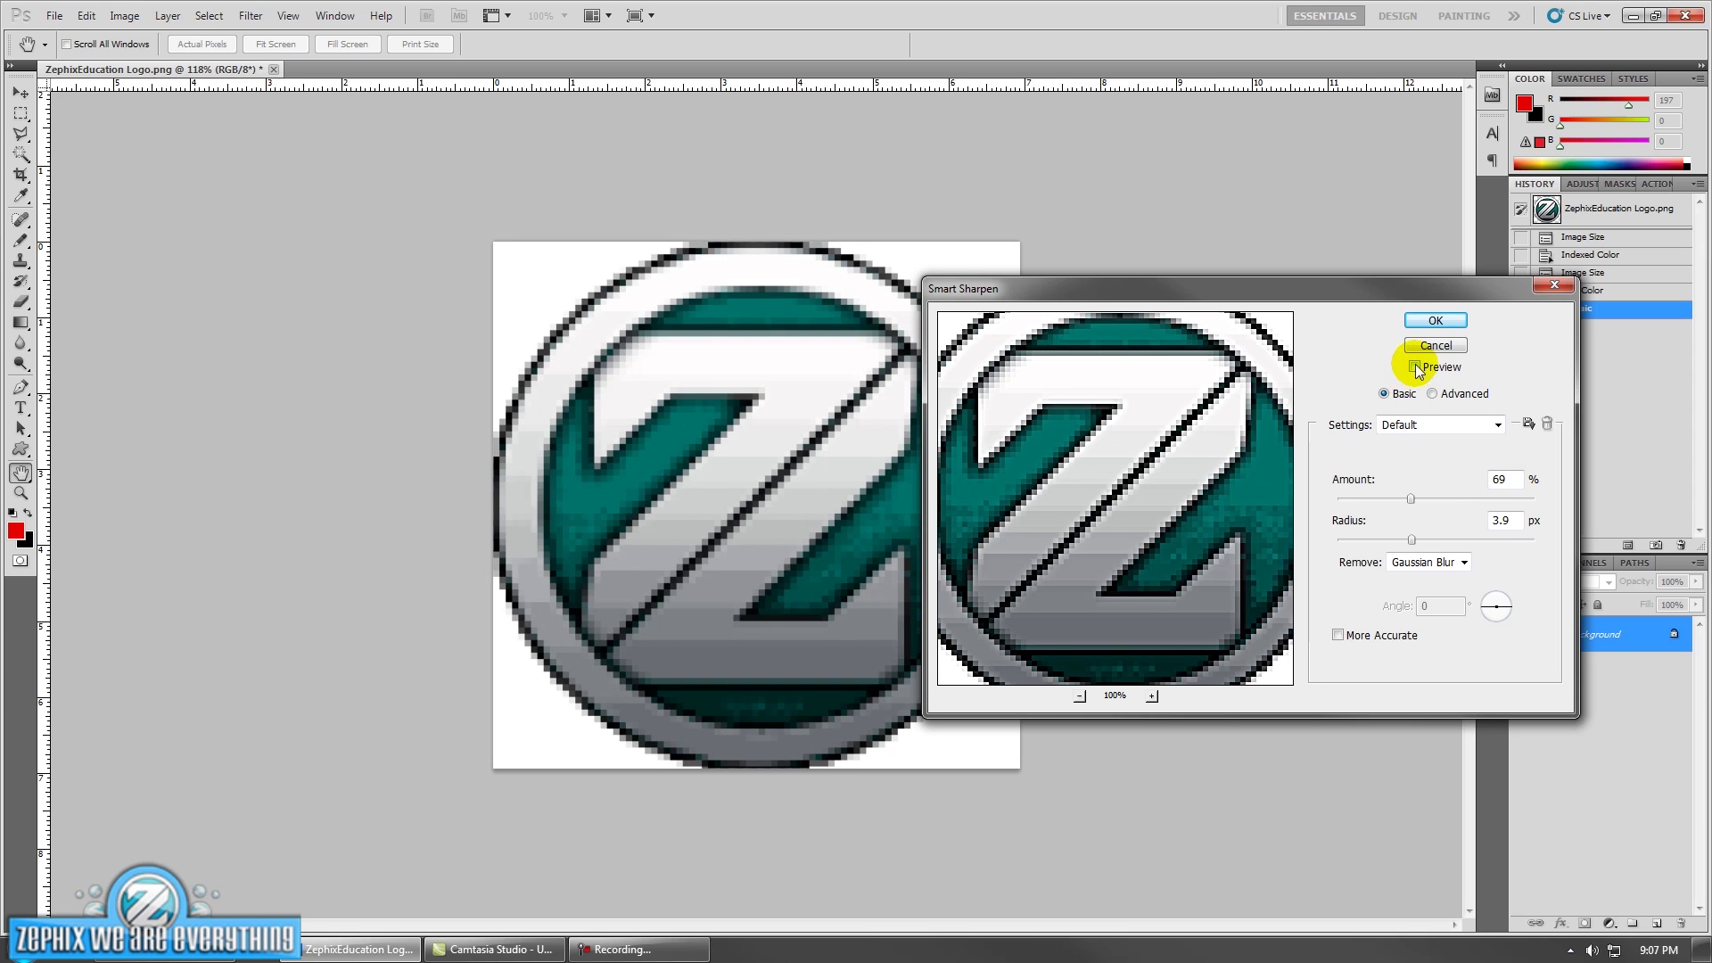
left_click(1415, 367)
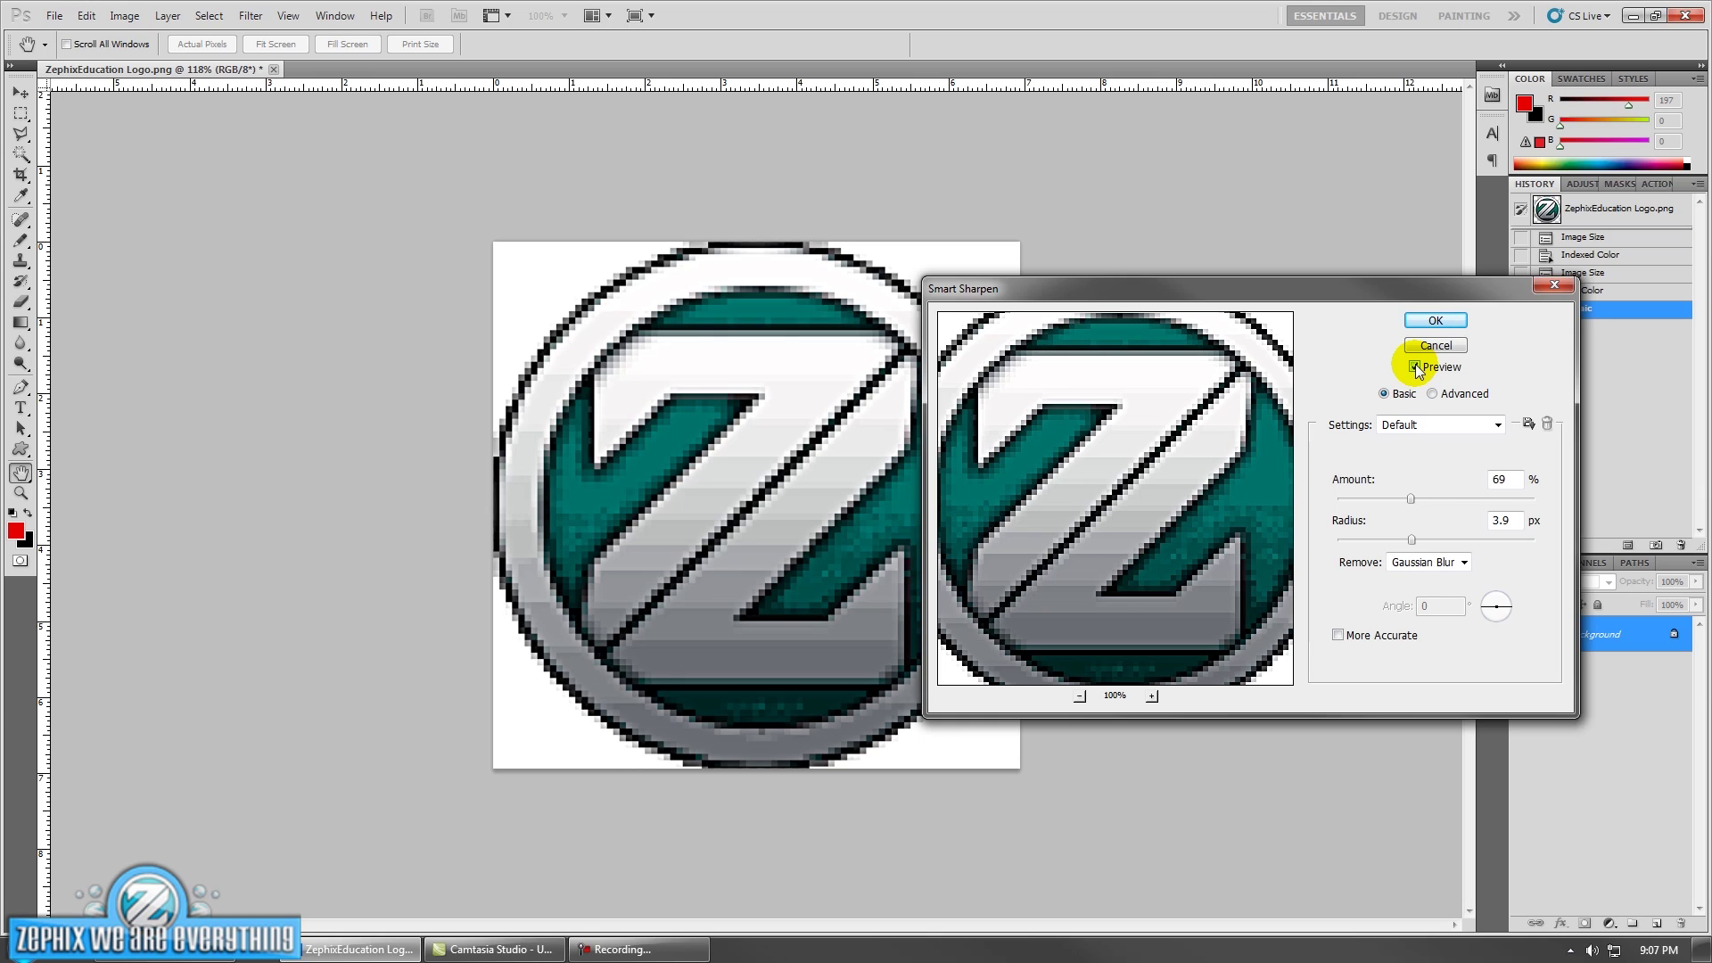
Set Smart Sharpen to 50% amount with 3.9 px radius and apply it
double_click(1501, 480)
type("58")
double_click(1507, 482)
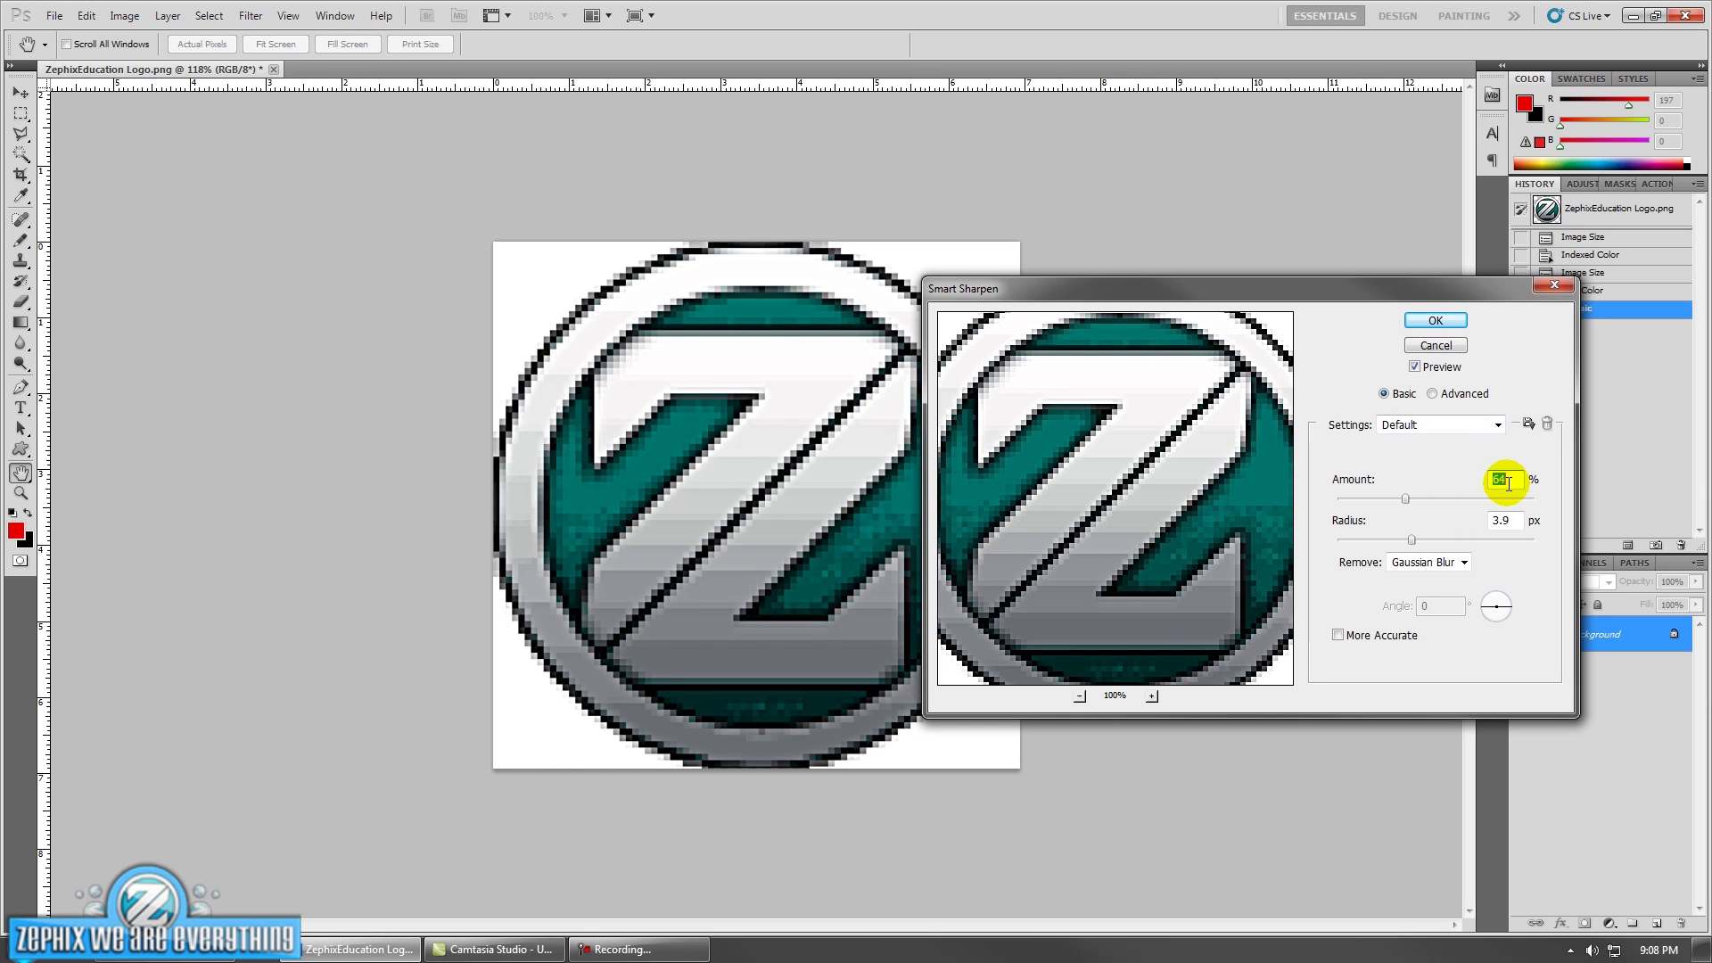
key("Down")
key("Down")
key("Down")
key("Down")
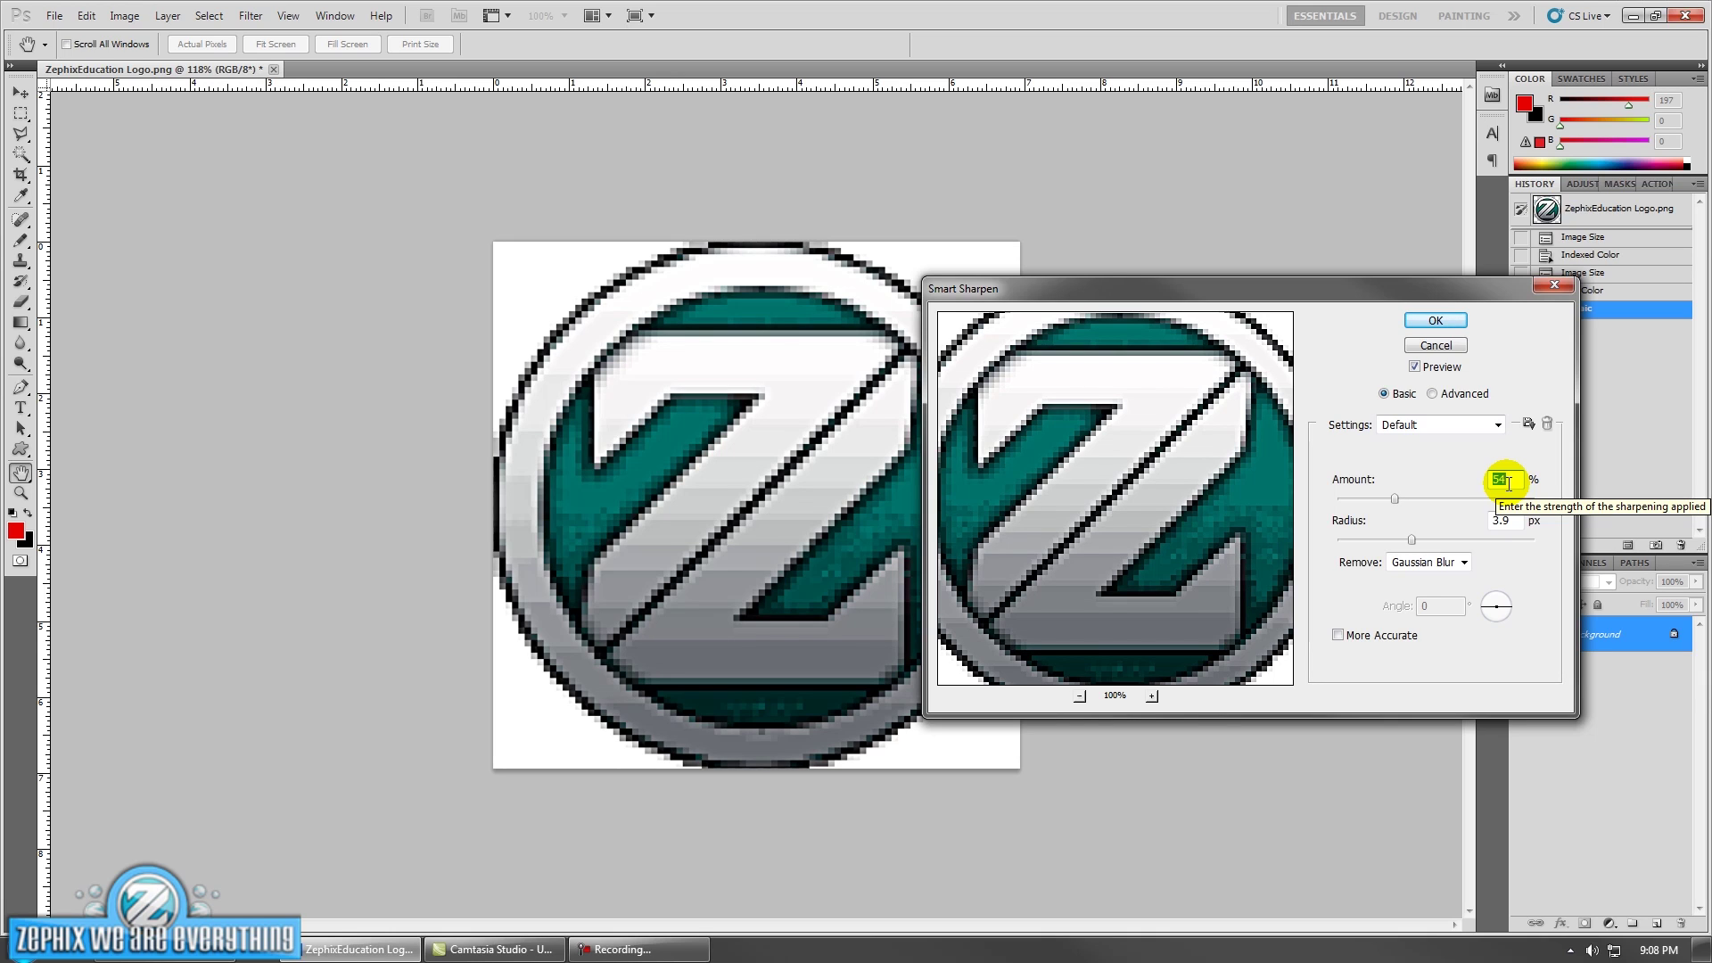
left_click(1415, 366)
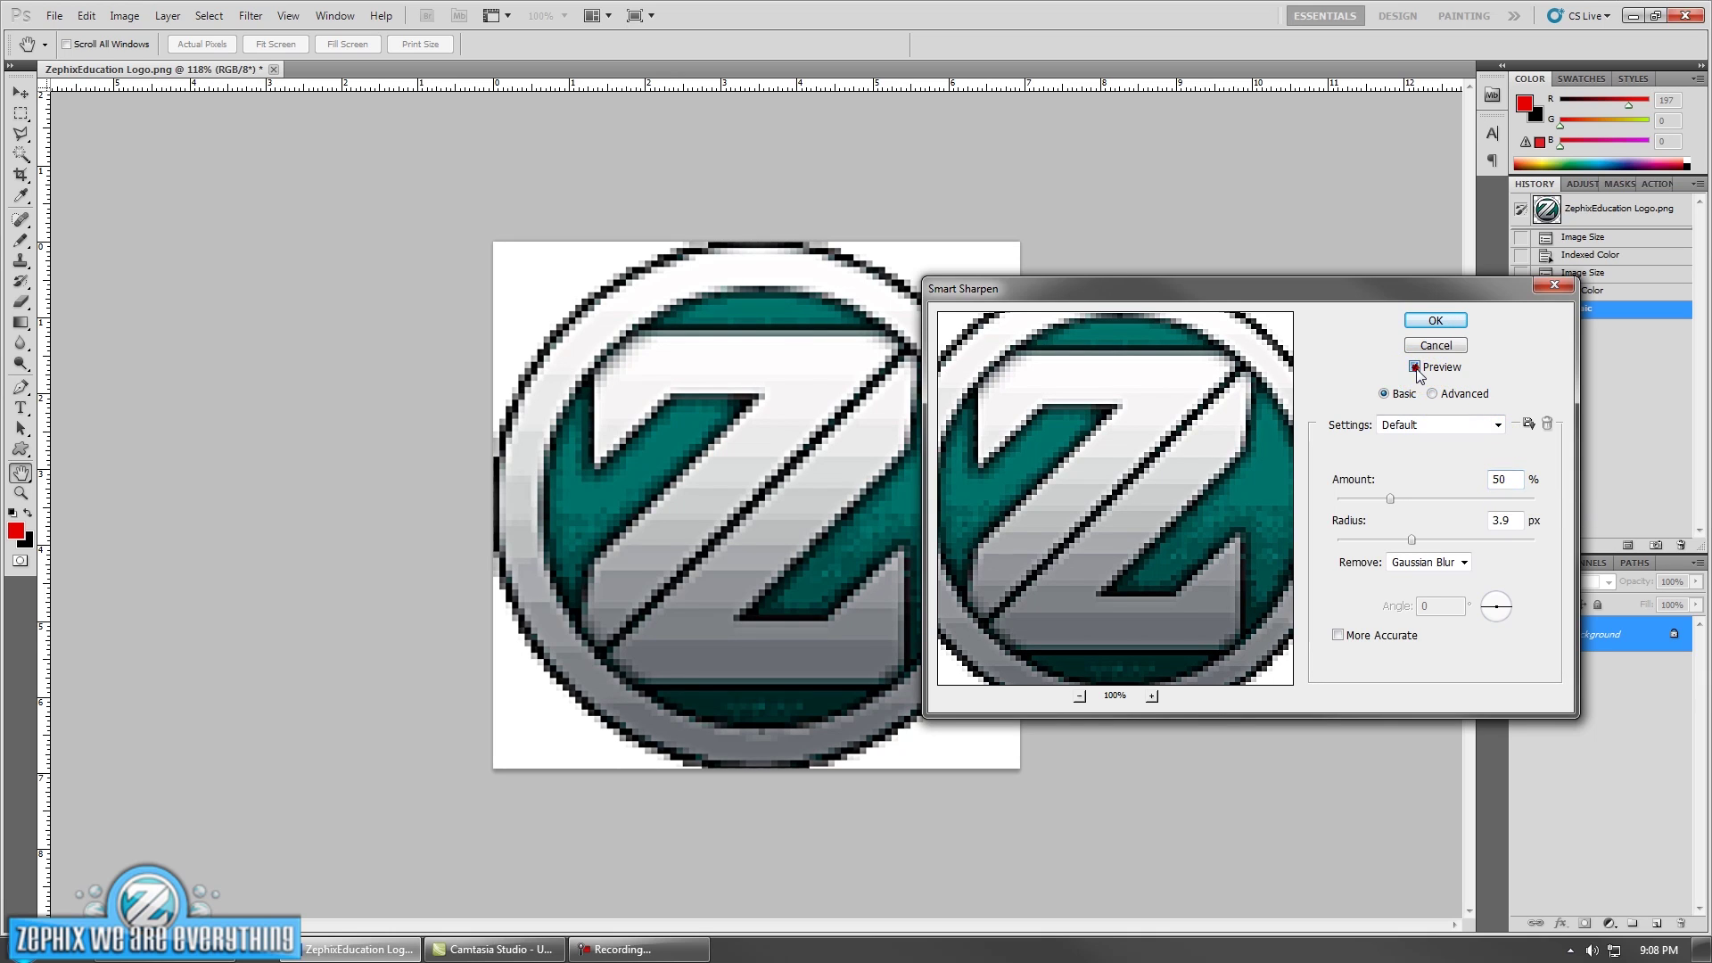
left_click(1415, 366)
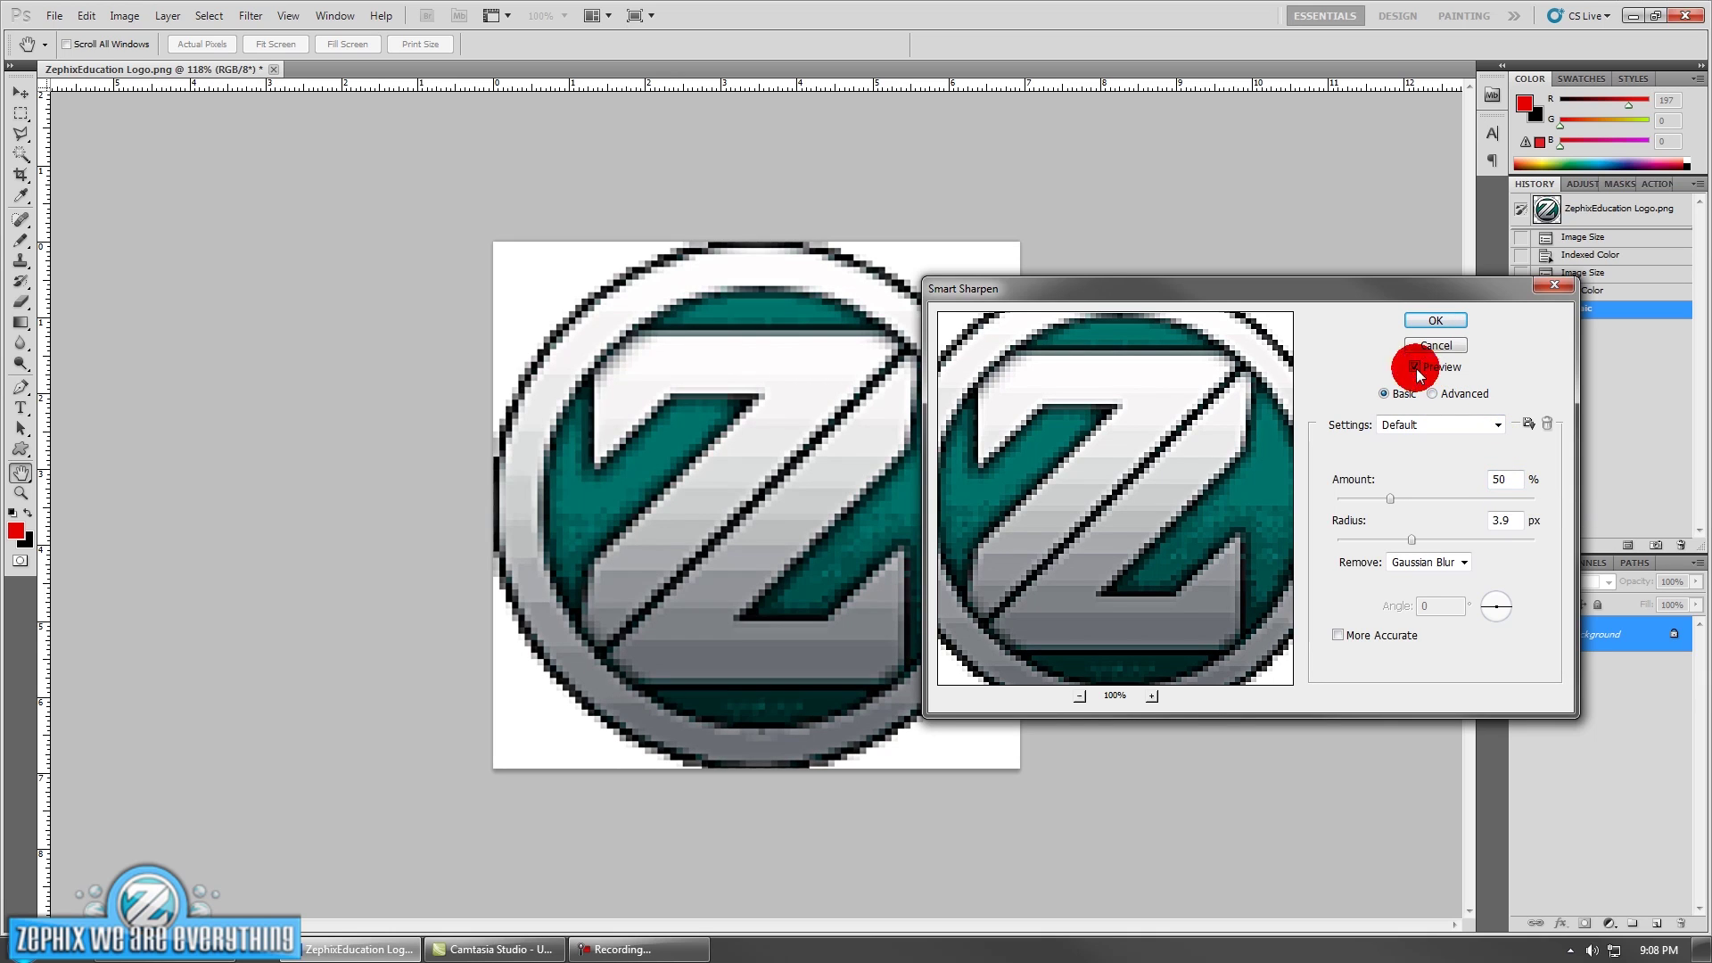
left_click(1437, 323)
Magic Wand the four white corners, invert, and copy the round logo onto Layer 1
key("m")
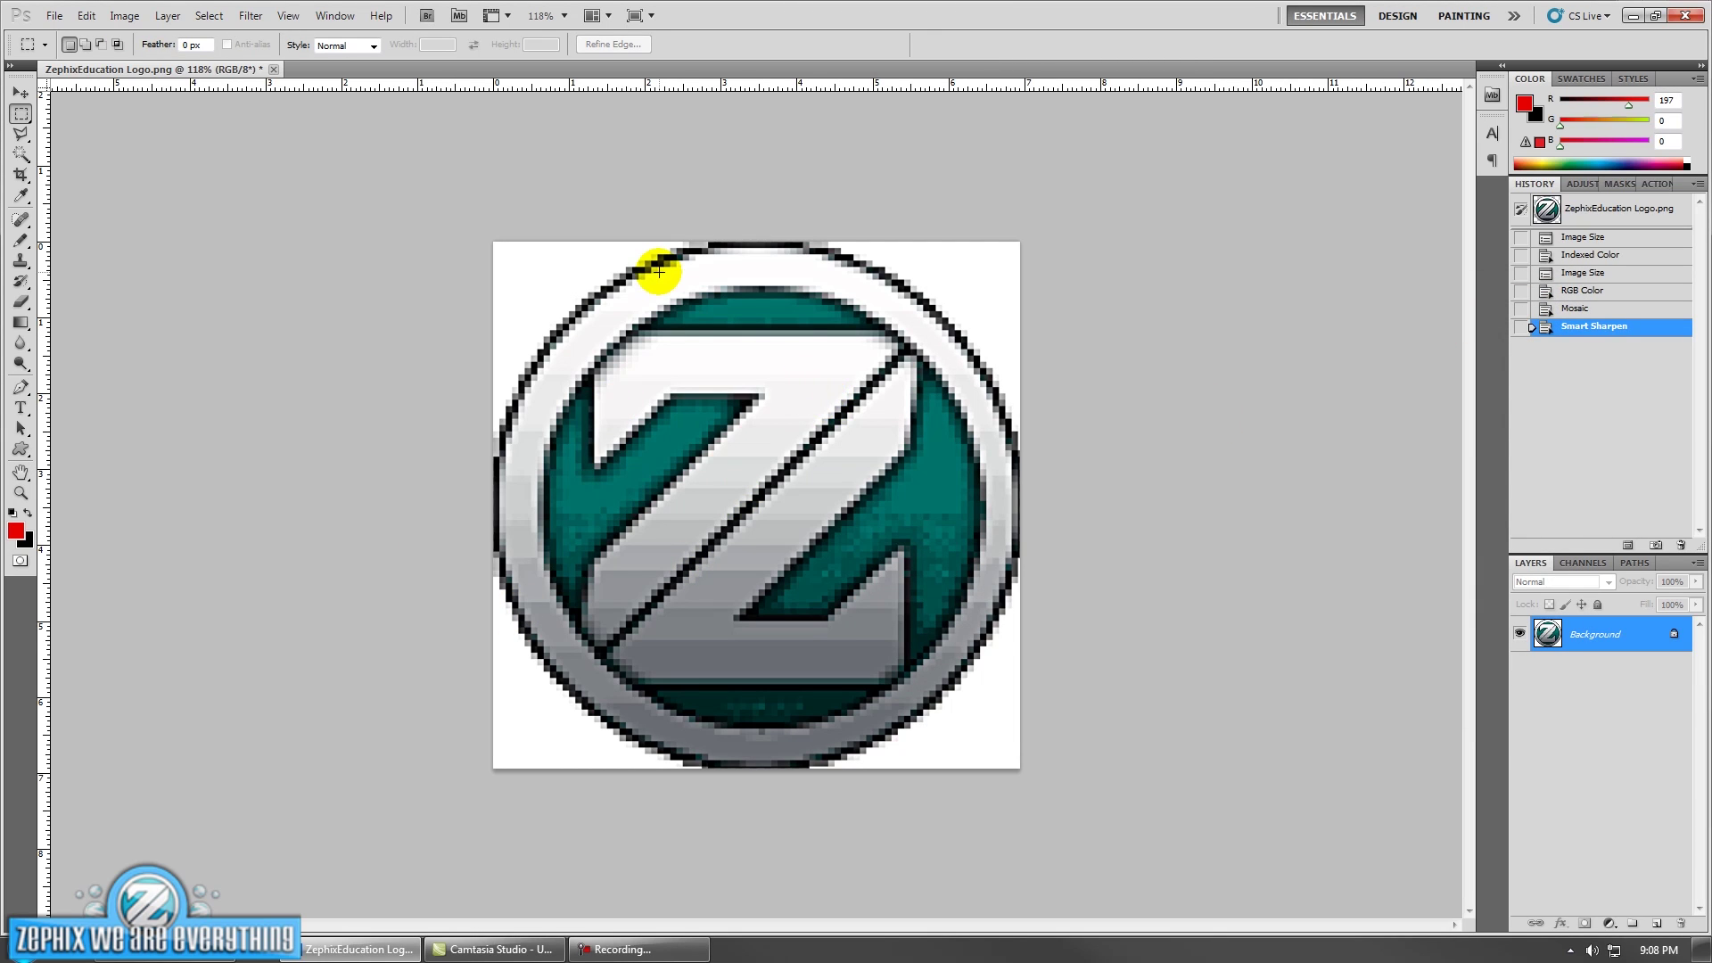
key("w")
left_click(580, 267)
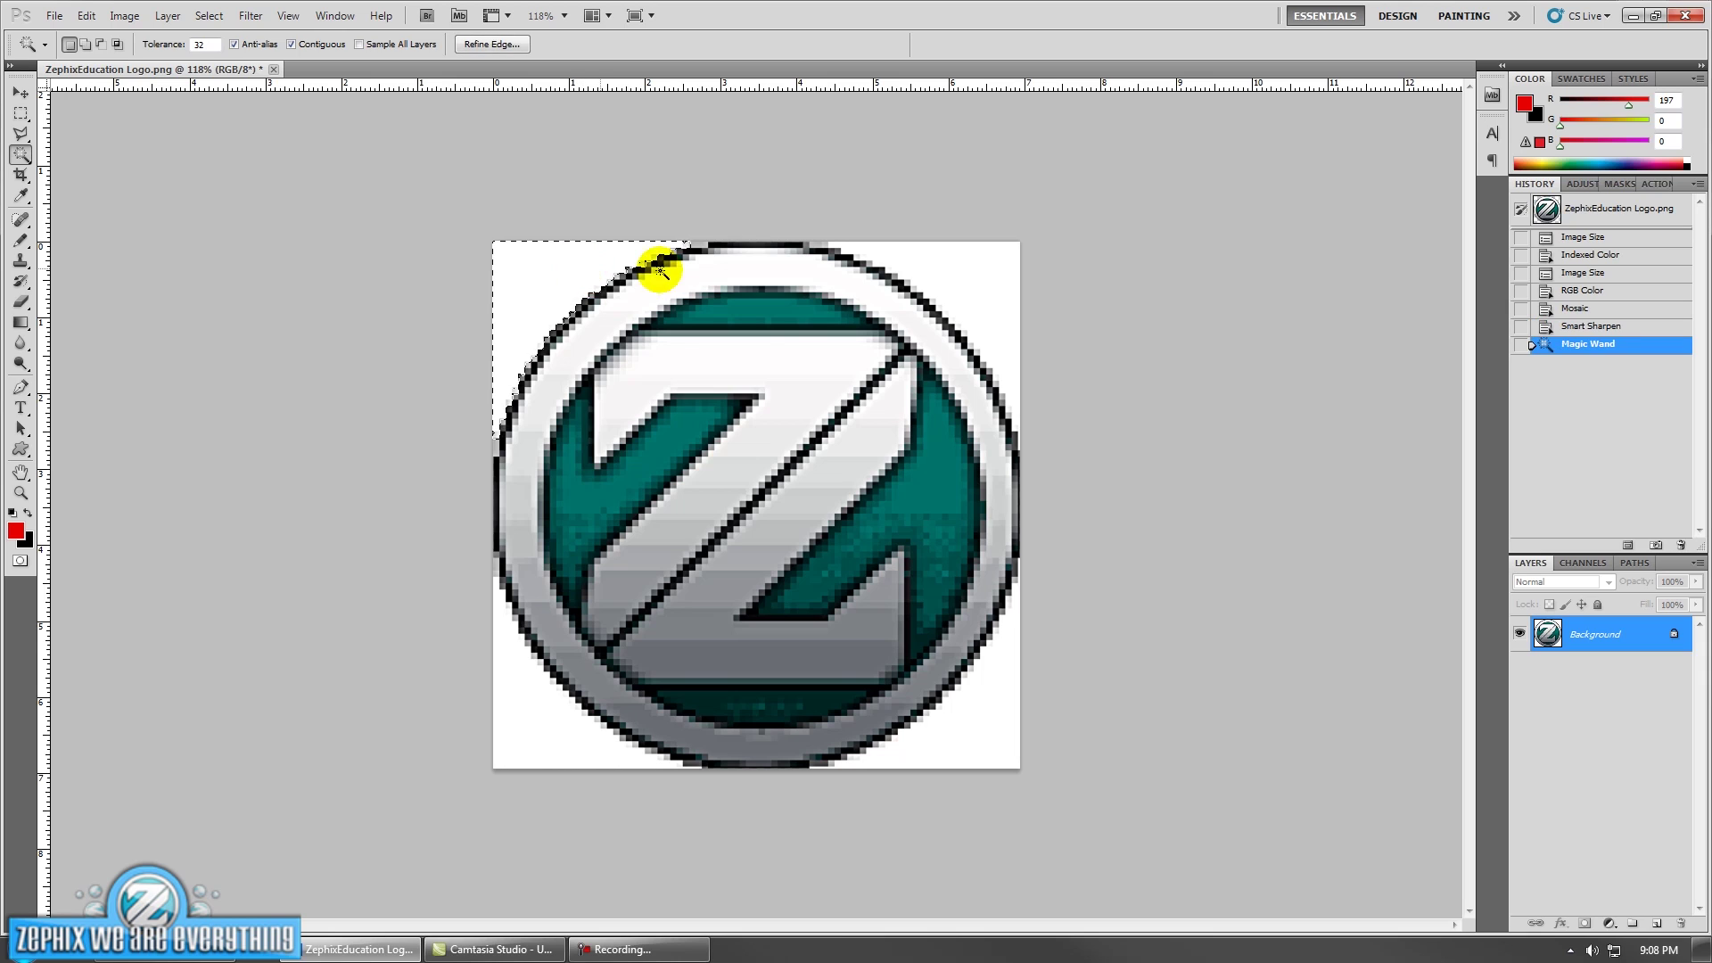
left_click(940, 259, "shift")
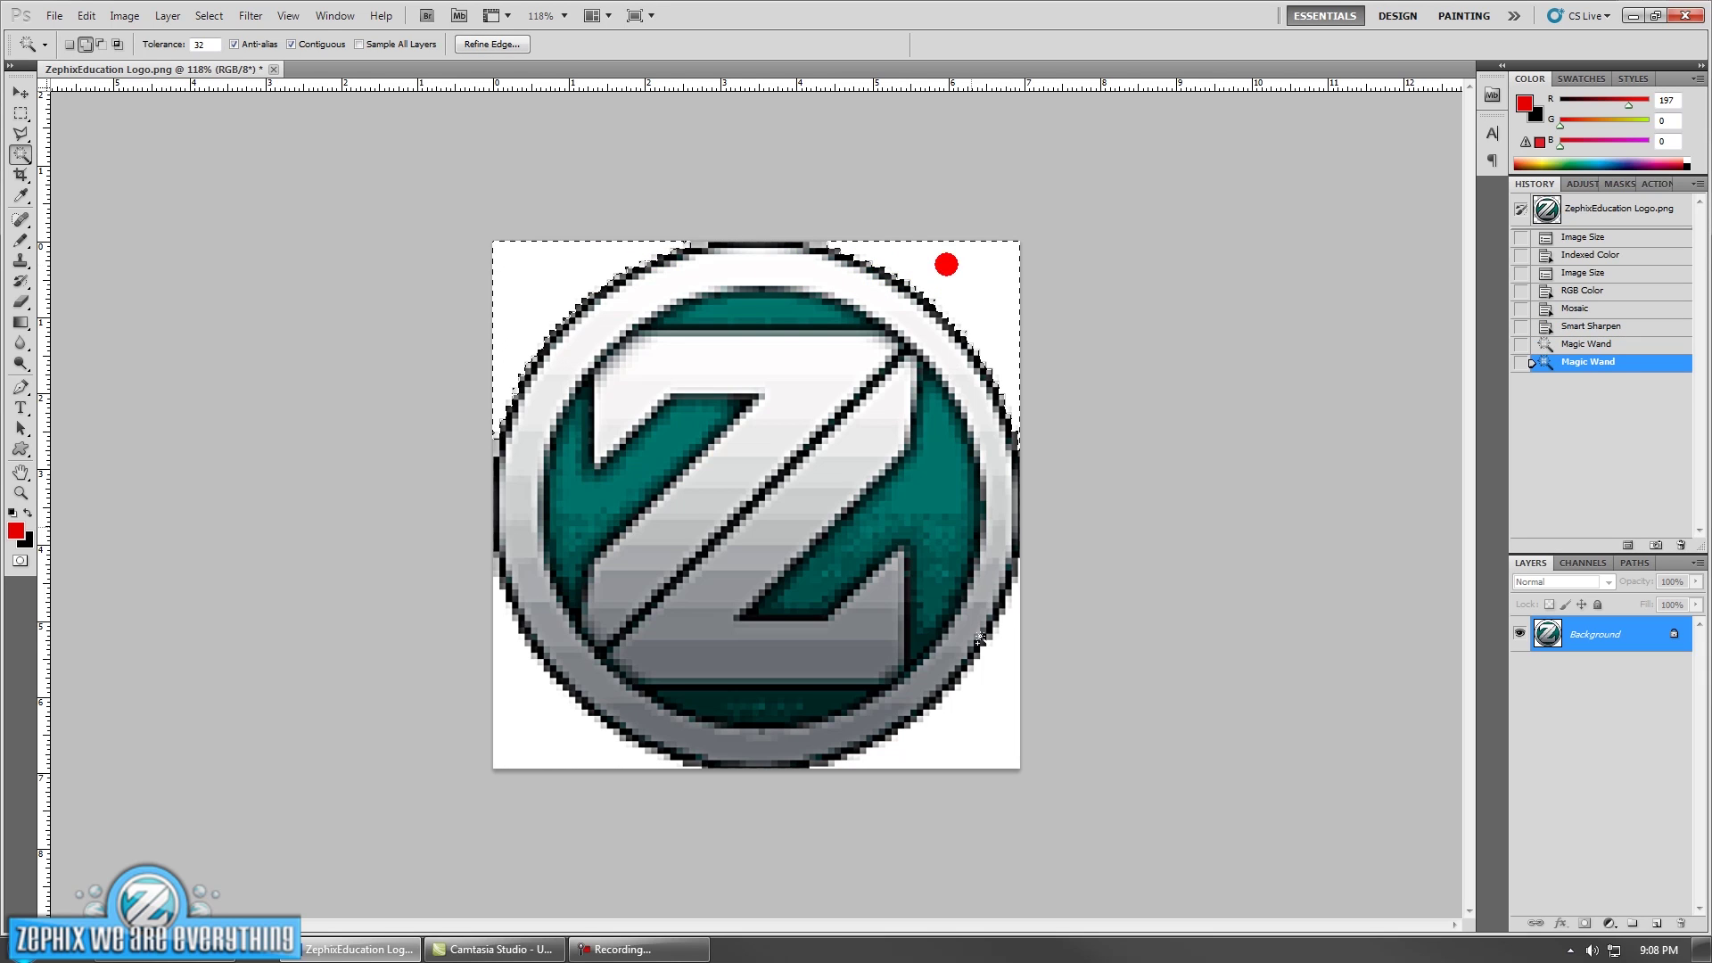
left_click(987, 692, "shift")
left_click(567, 738, "shift")
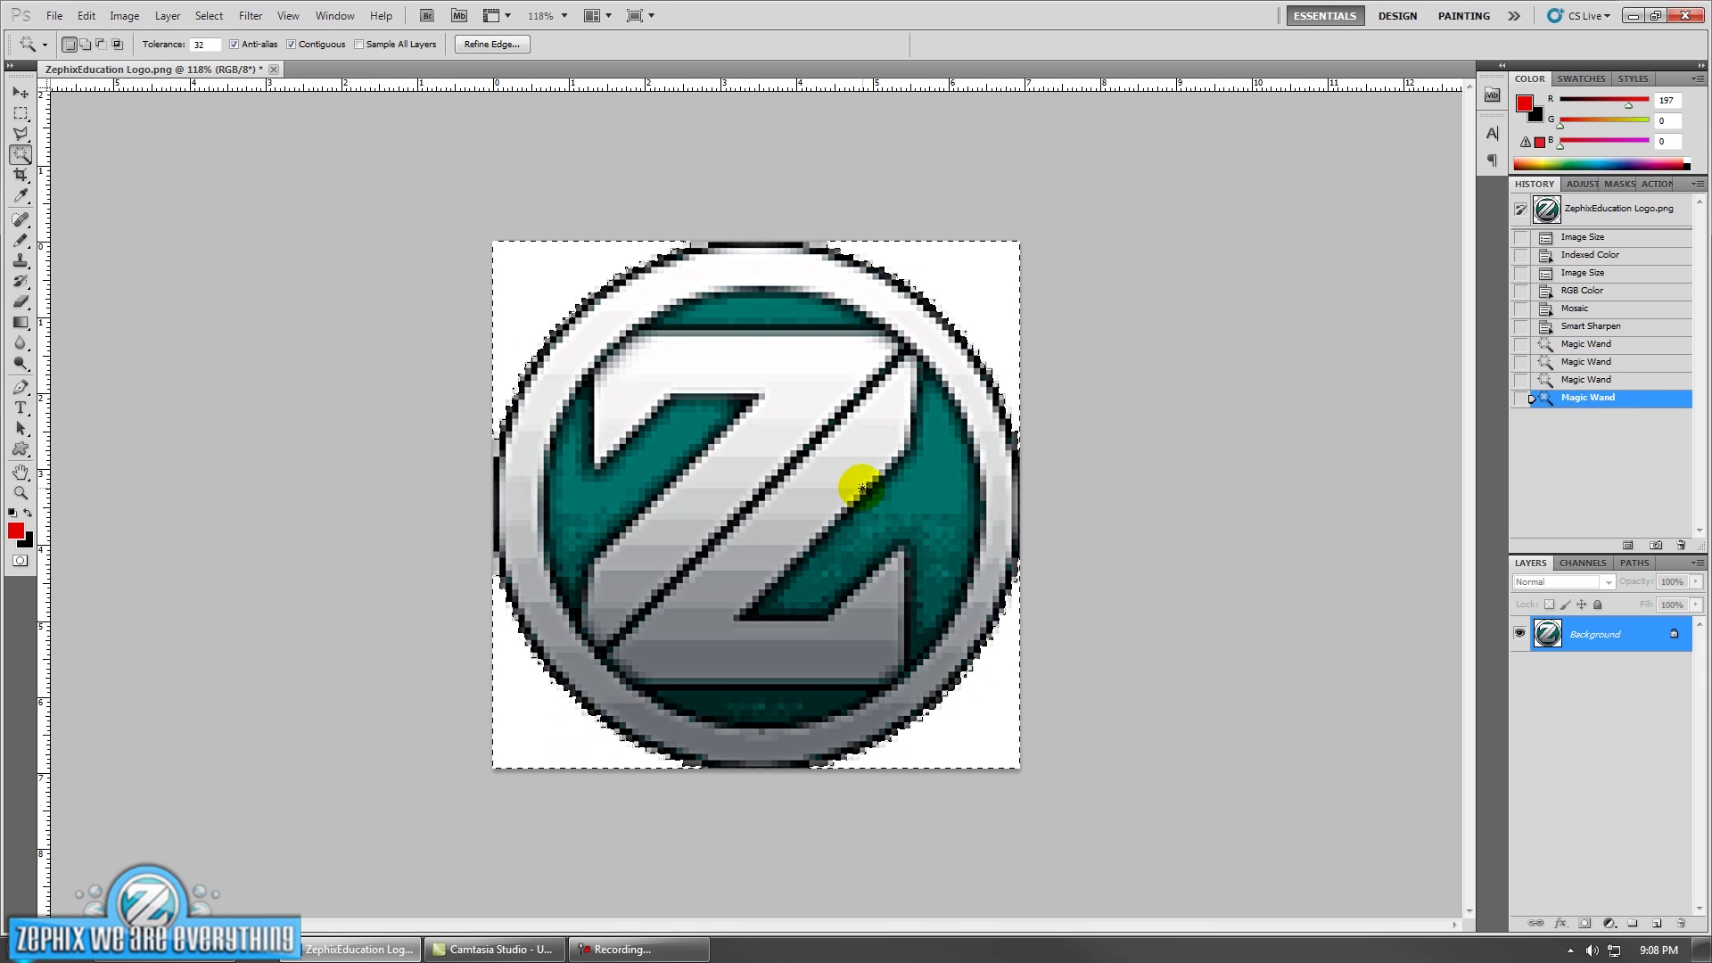
key("ctrl+shift+i")
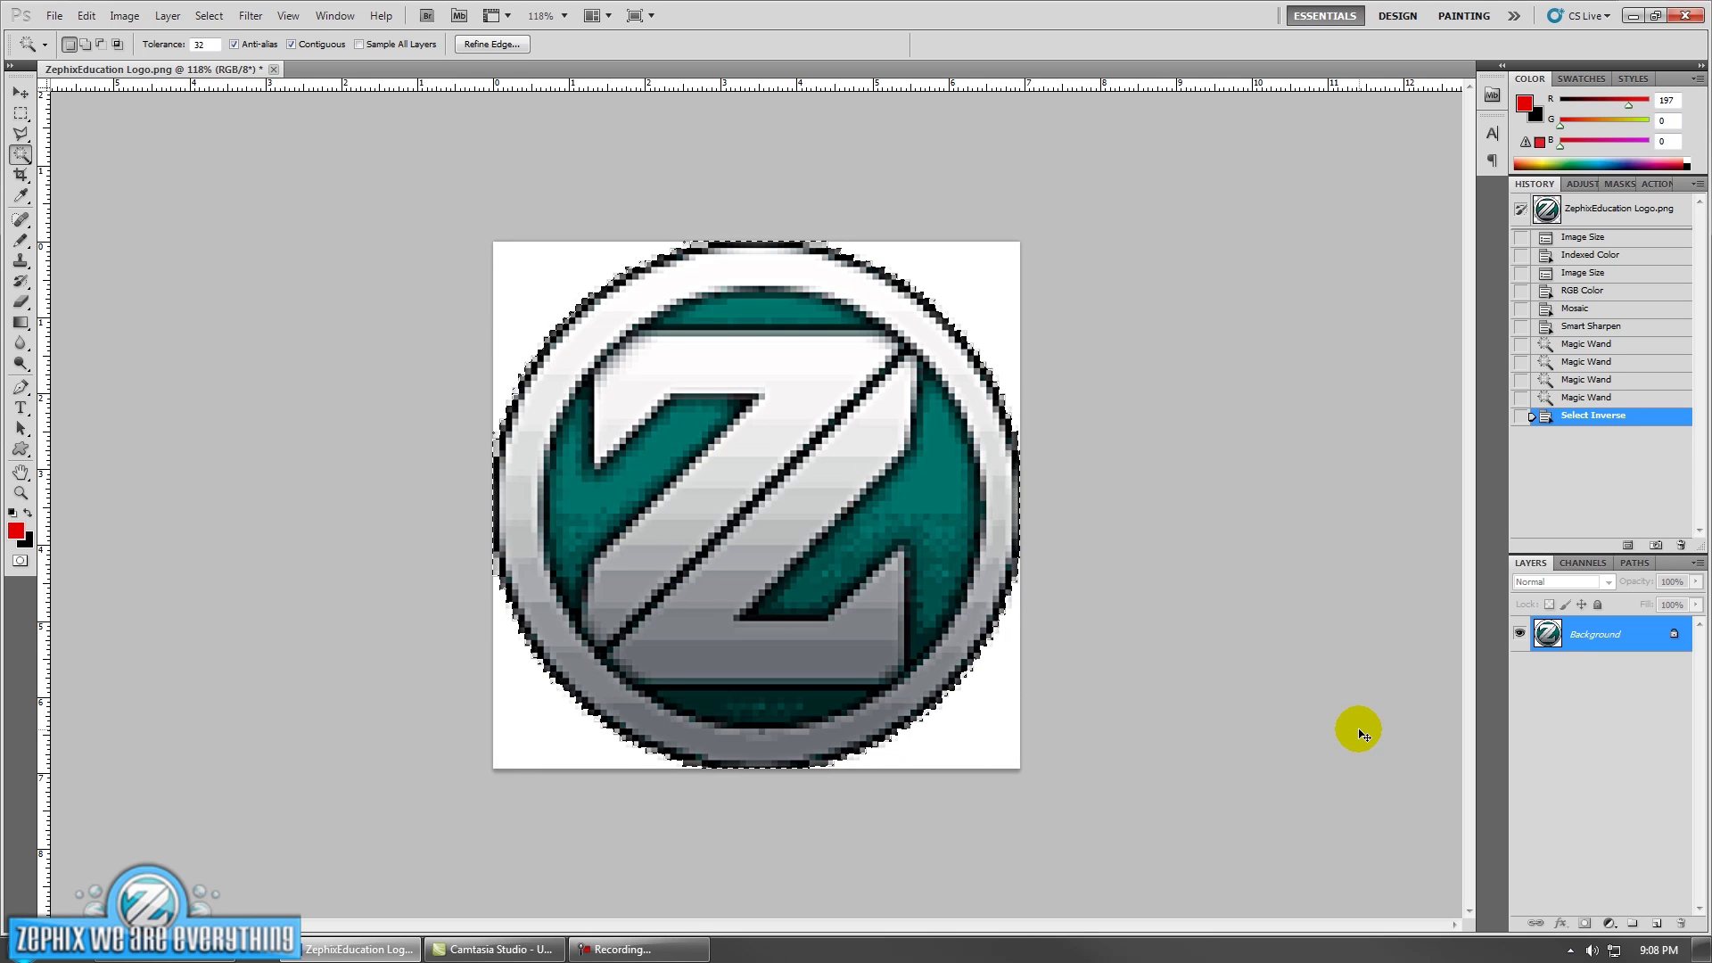
key("ctrl+j")
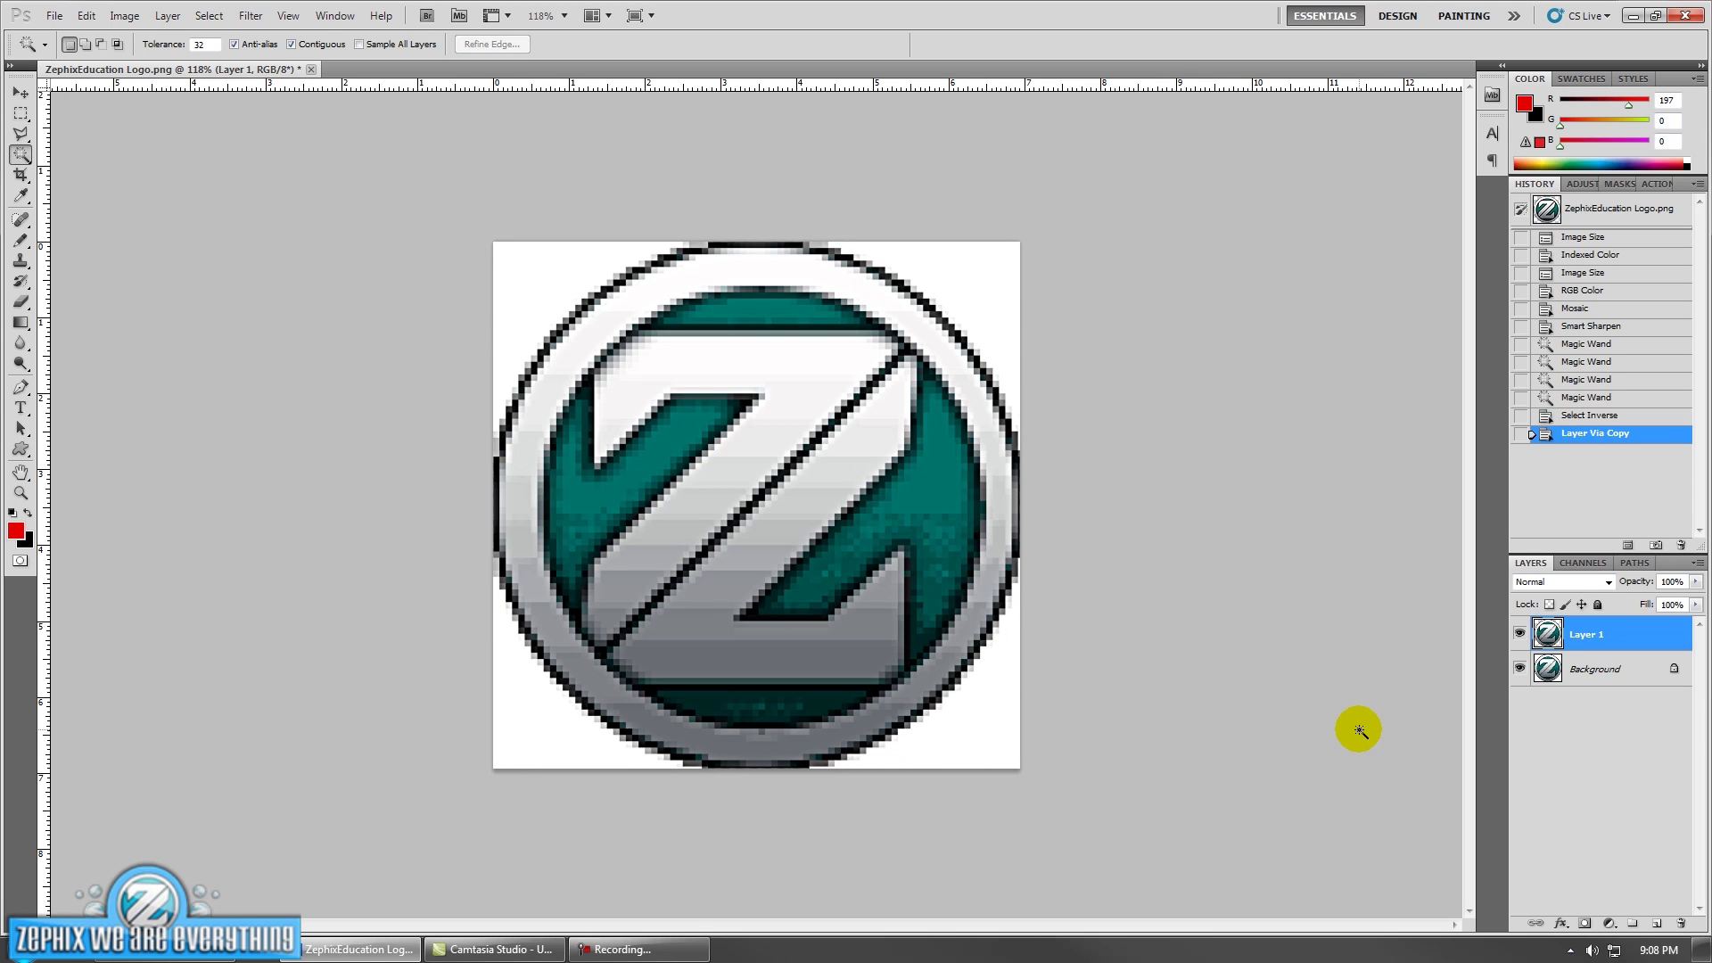
Fill the Background layer with solid black
left_click(1595, 685)
key("d")
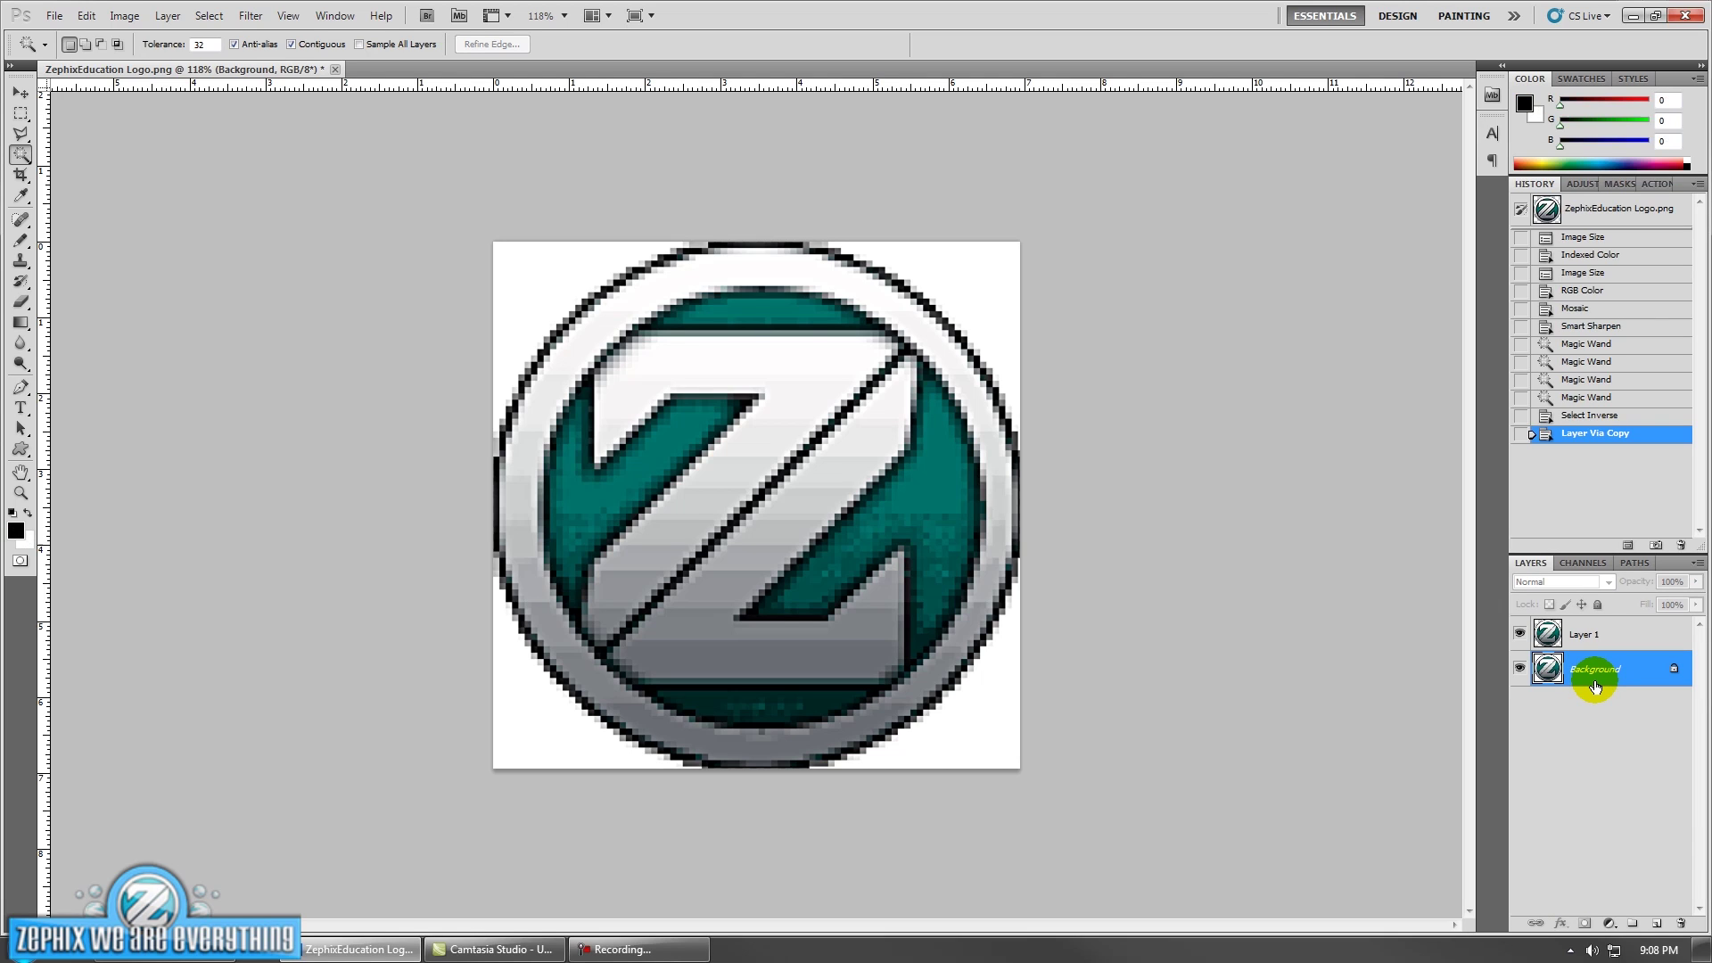
key("alt+BackSpace")
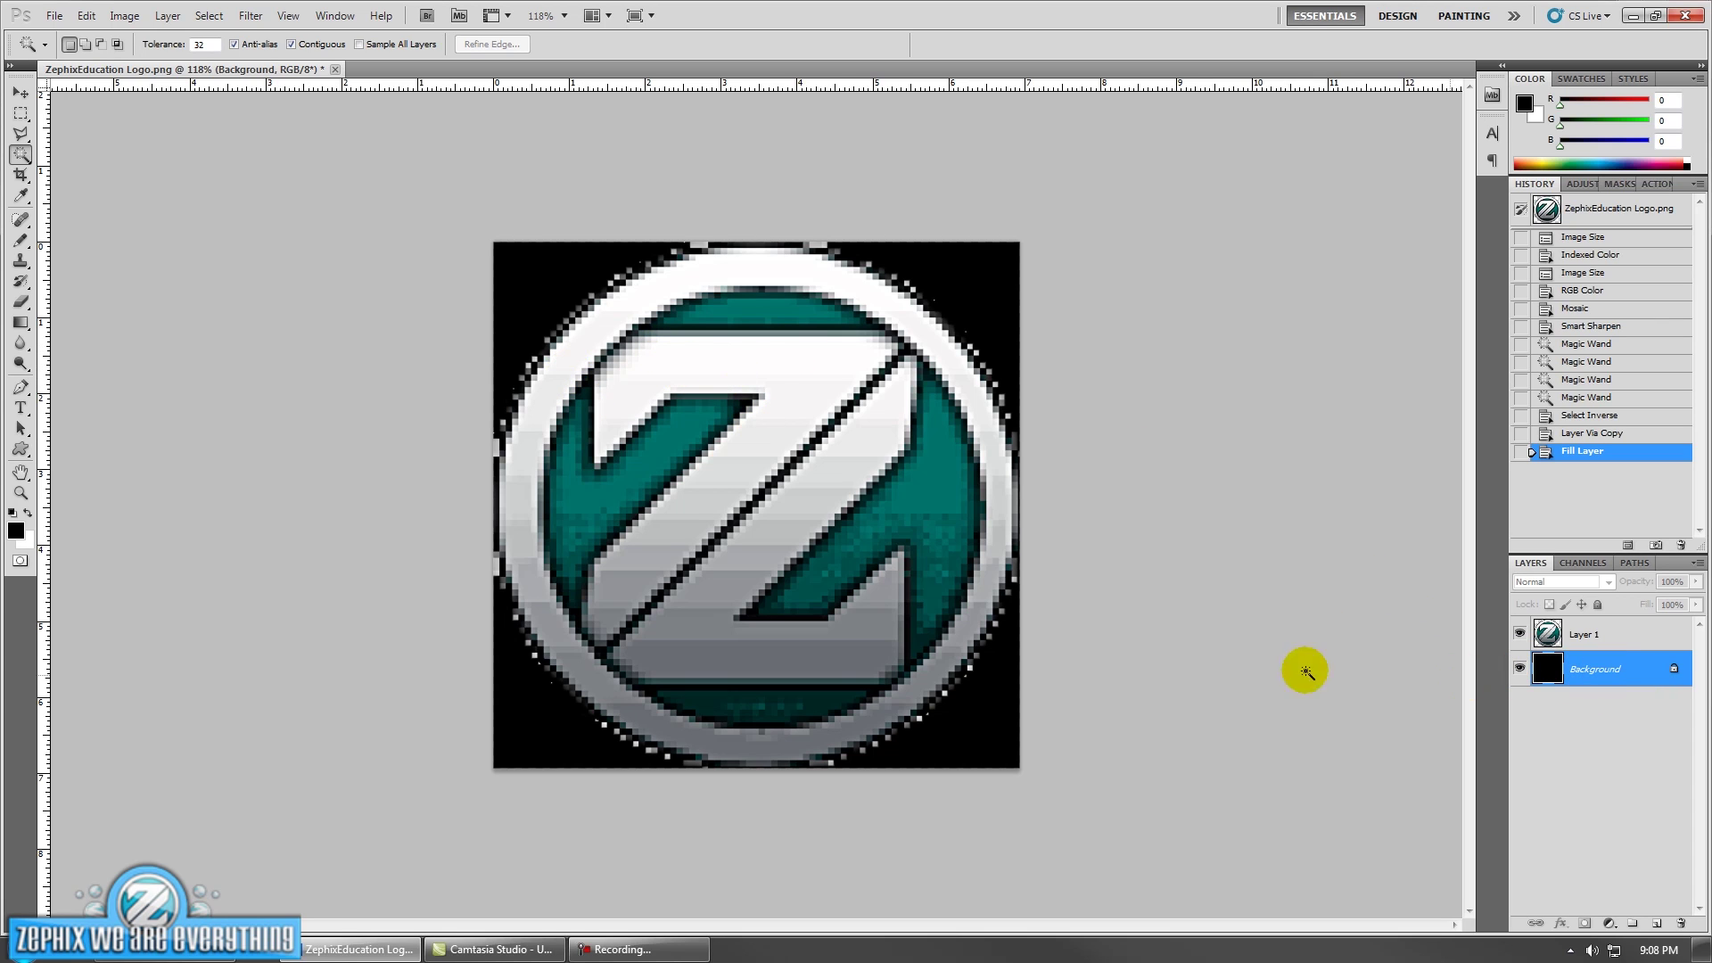
Toggle Layer 1's visibility to check the black background beneath it
left_click(1520, 634)
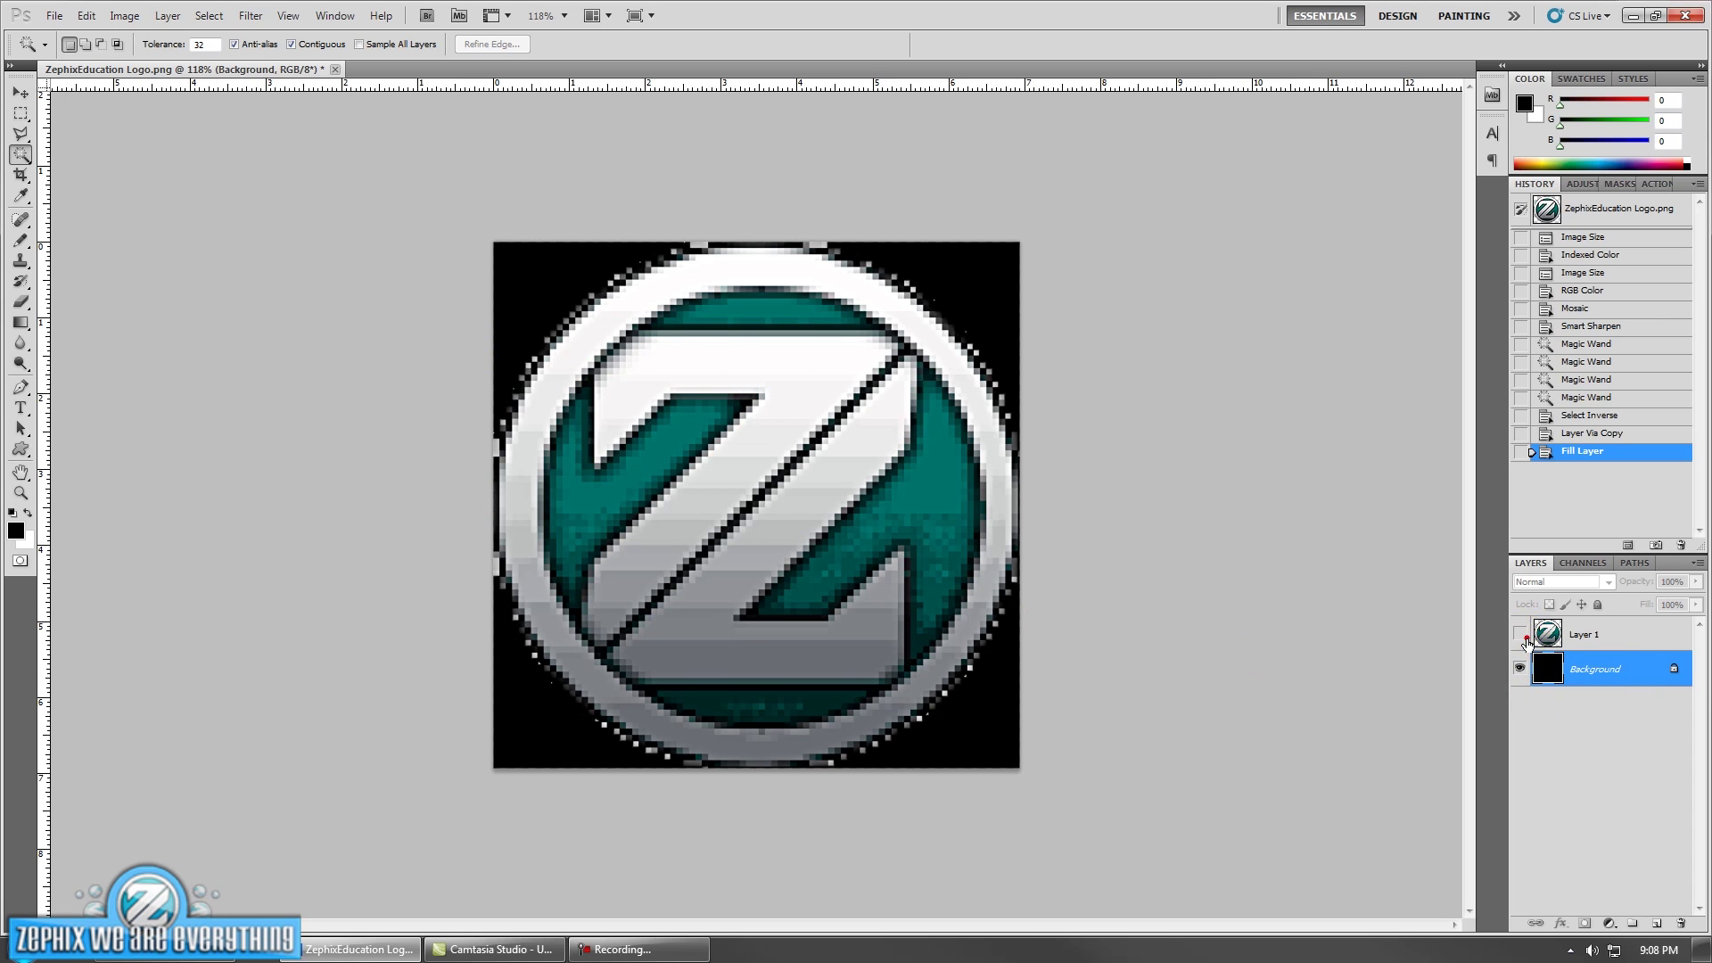
left_click(1523, 636)
left_click(1523, 637)
left_click(1523, 637)
left_click(1523, 636)
left_click(1523, 636)
left_click(1522, 637)
left_click(1547, 633, "shift")
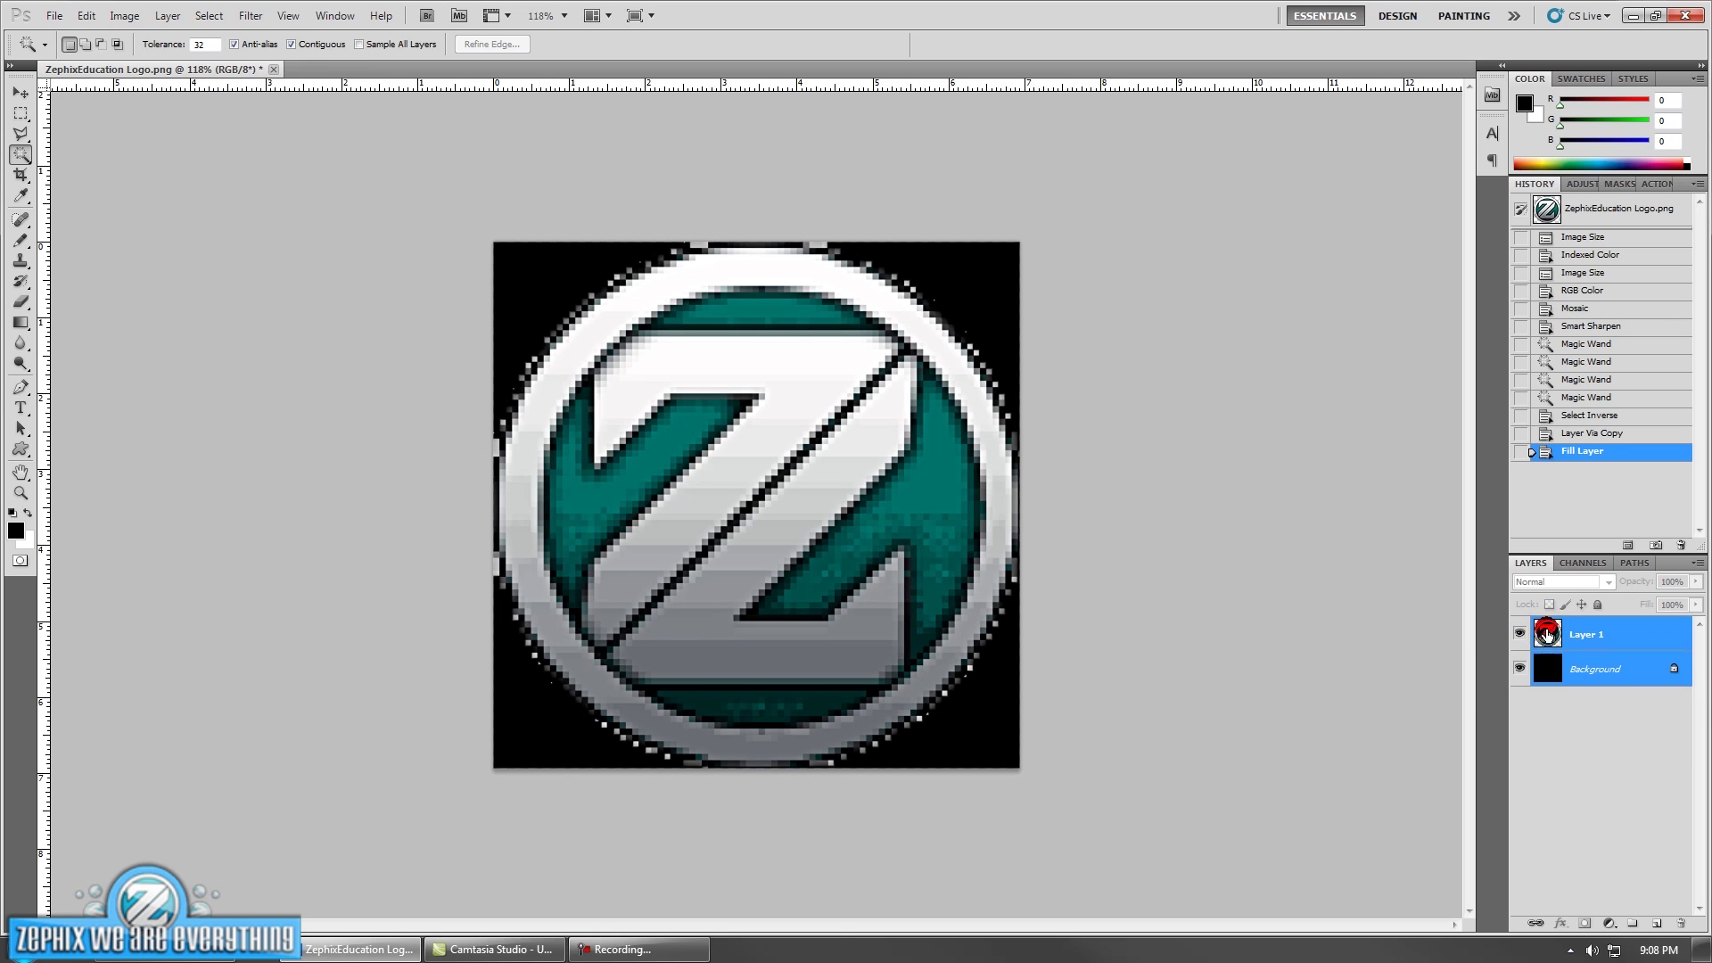
Load Layer 1's outline, contract it by 3 pixels, and delete the outer fringe
left_click(1557, 747)
left_click(1547, 634, "ctrl")
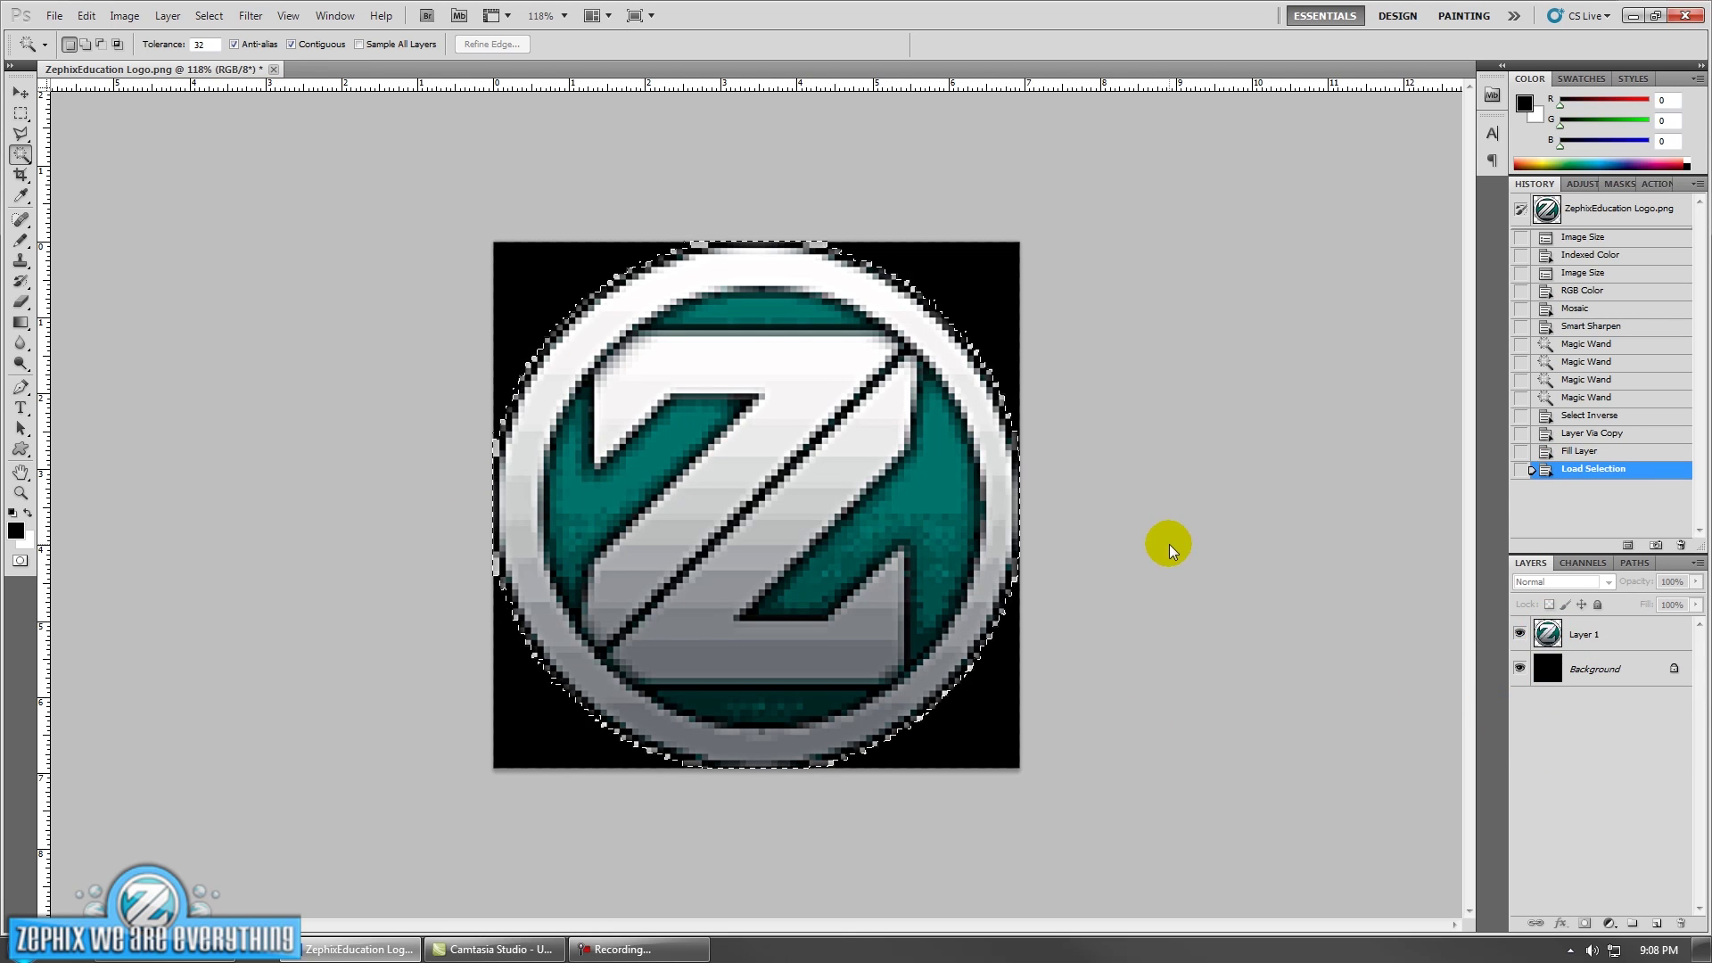
left_click(209, 15)
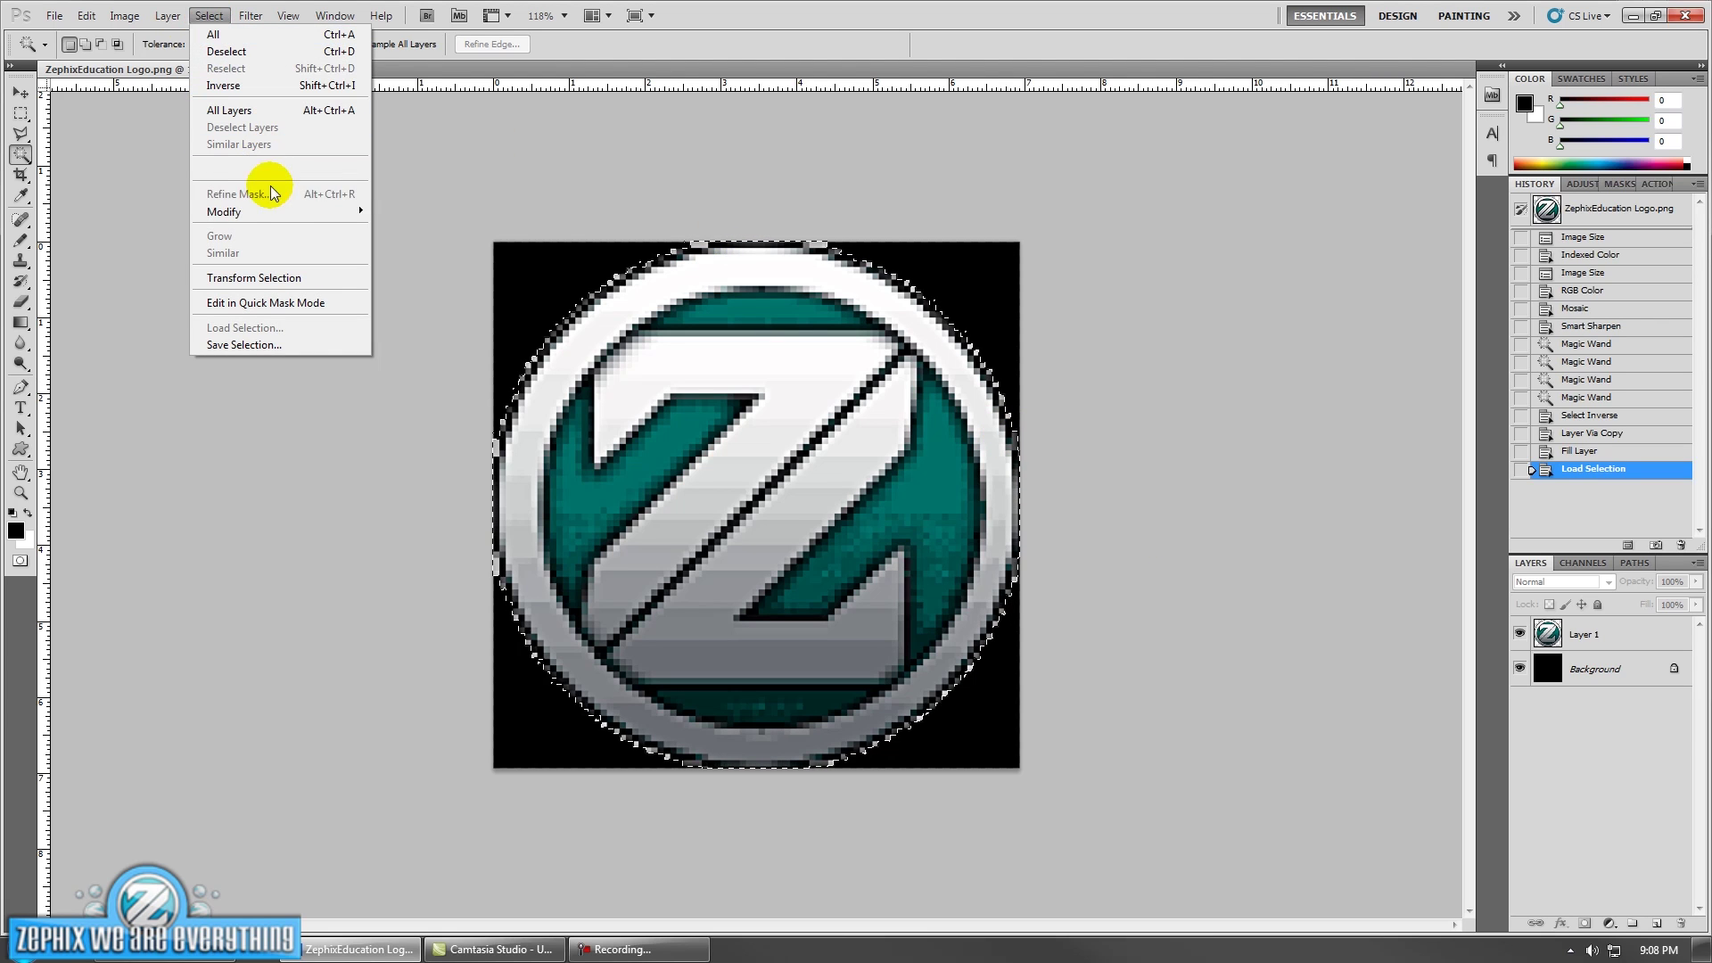
mouse_move(286, 211)
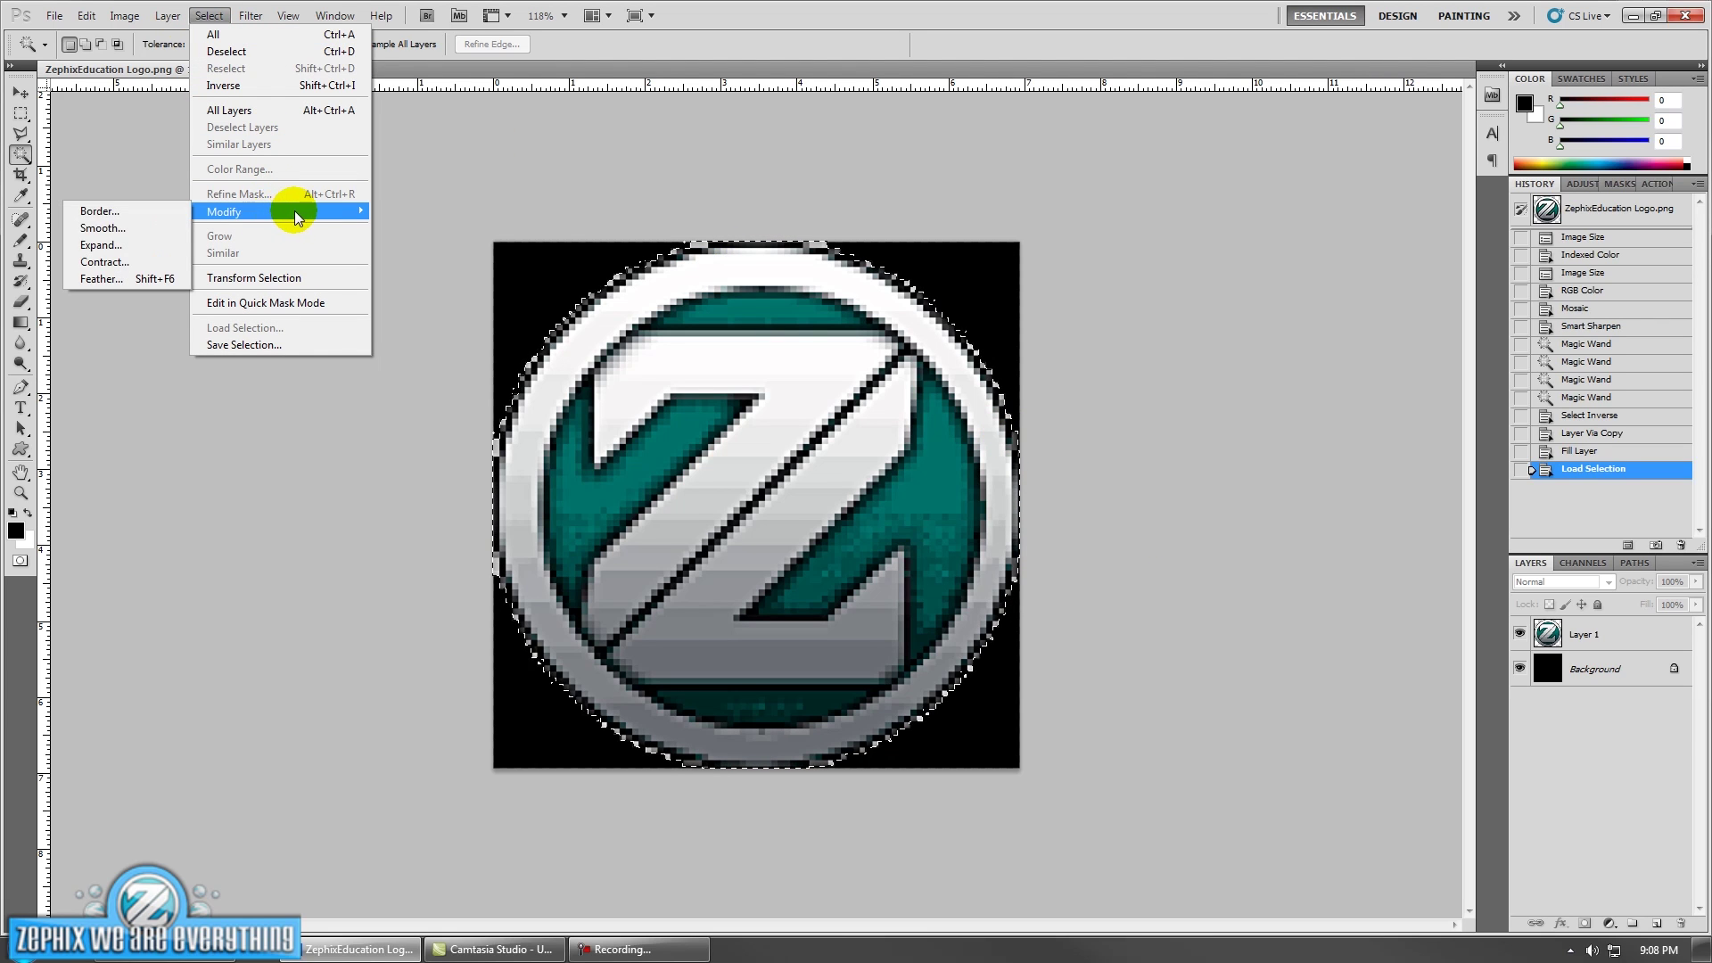
left_click(116, 261)
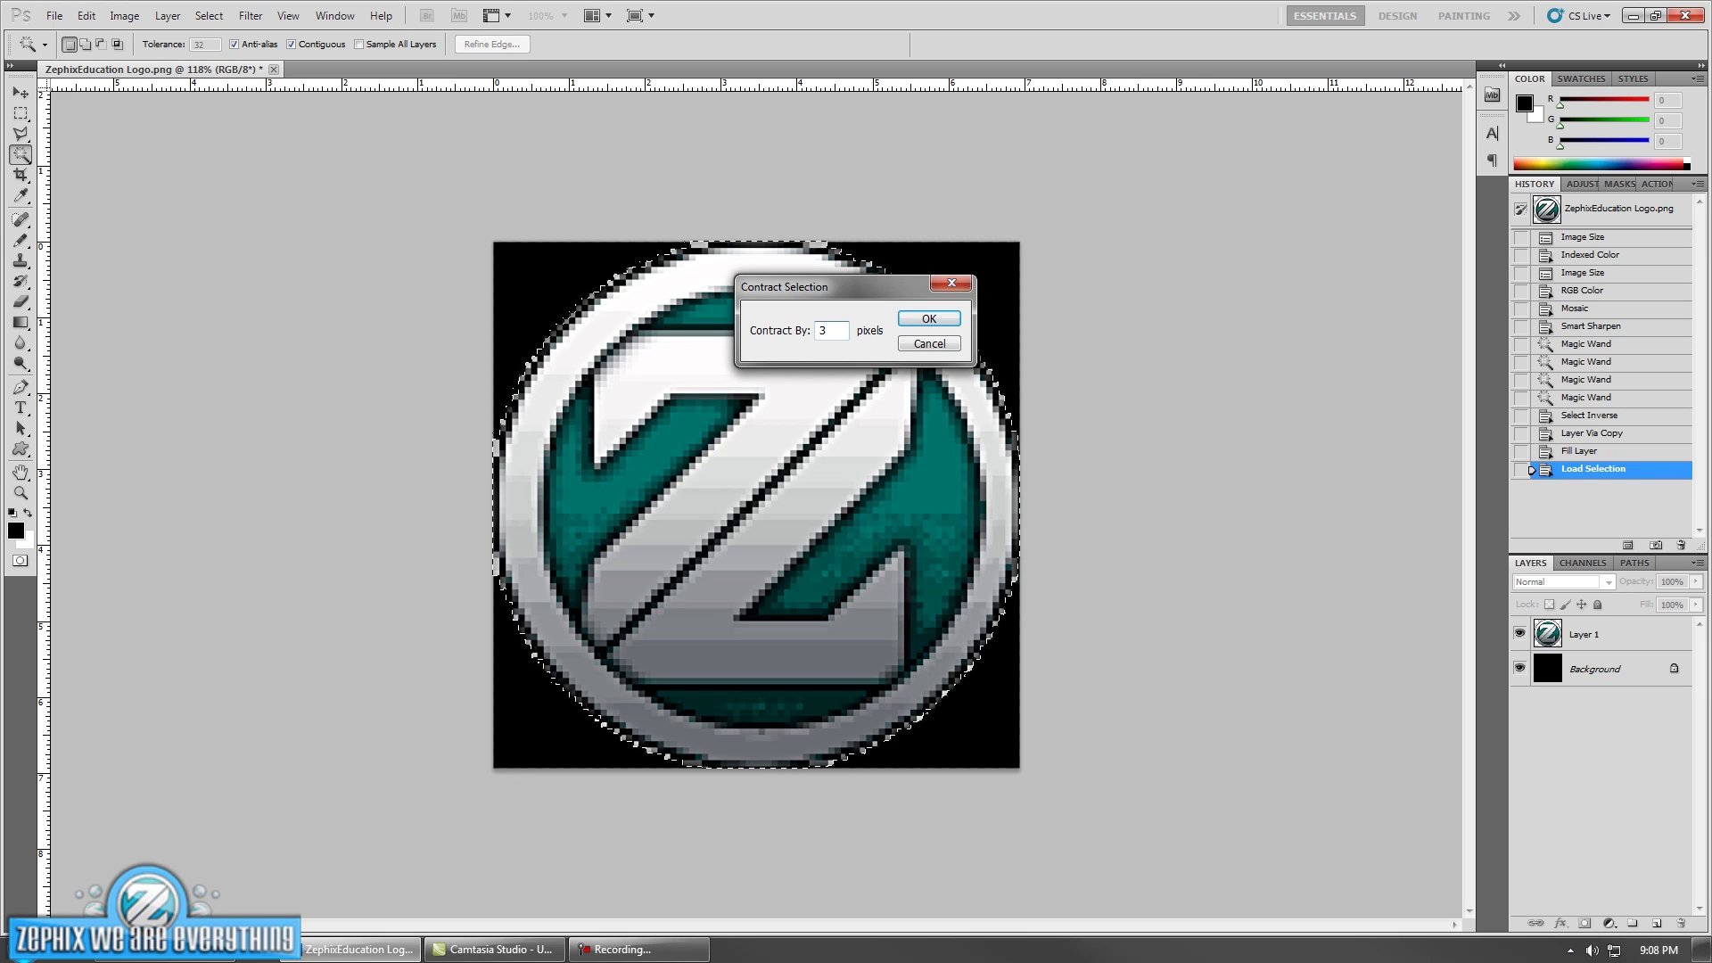
left_click(908, 323)
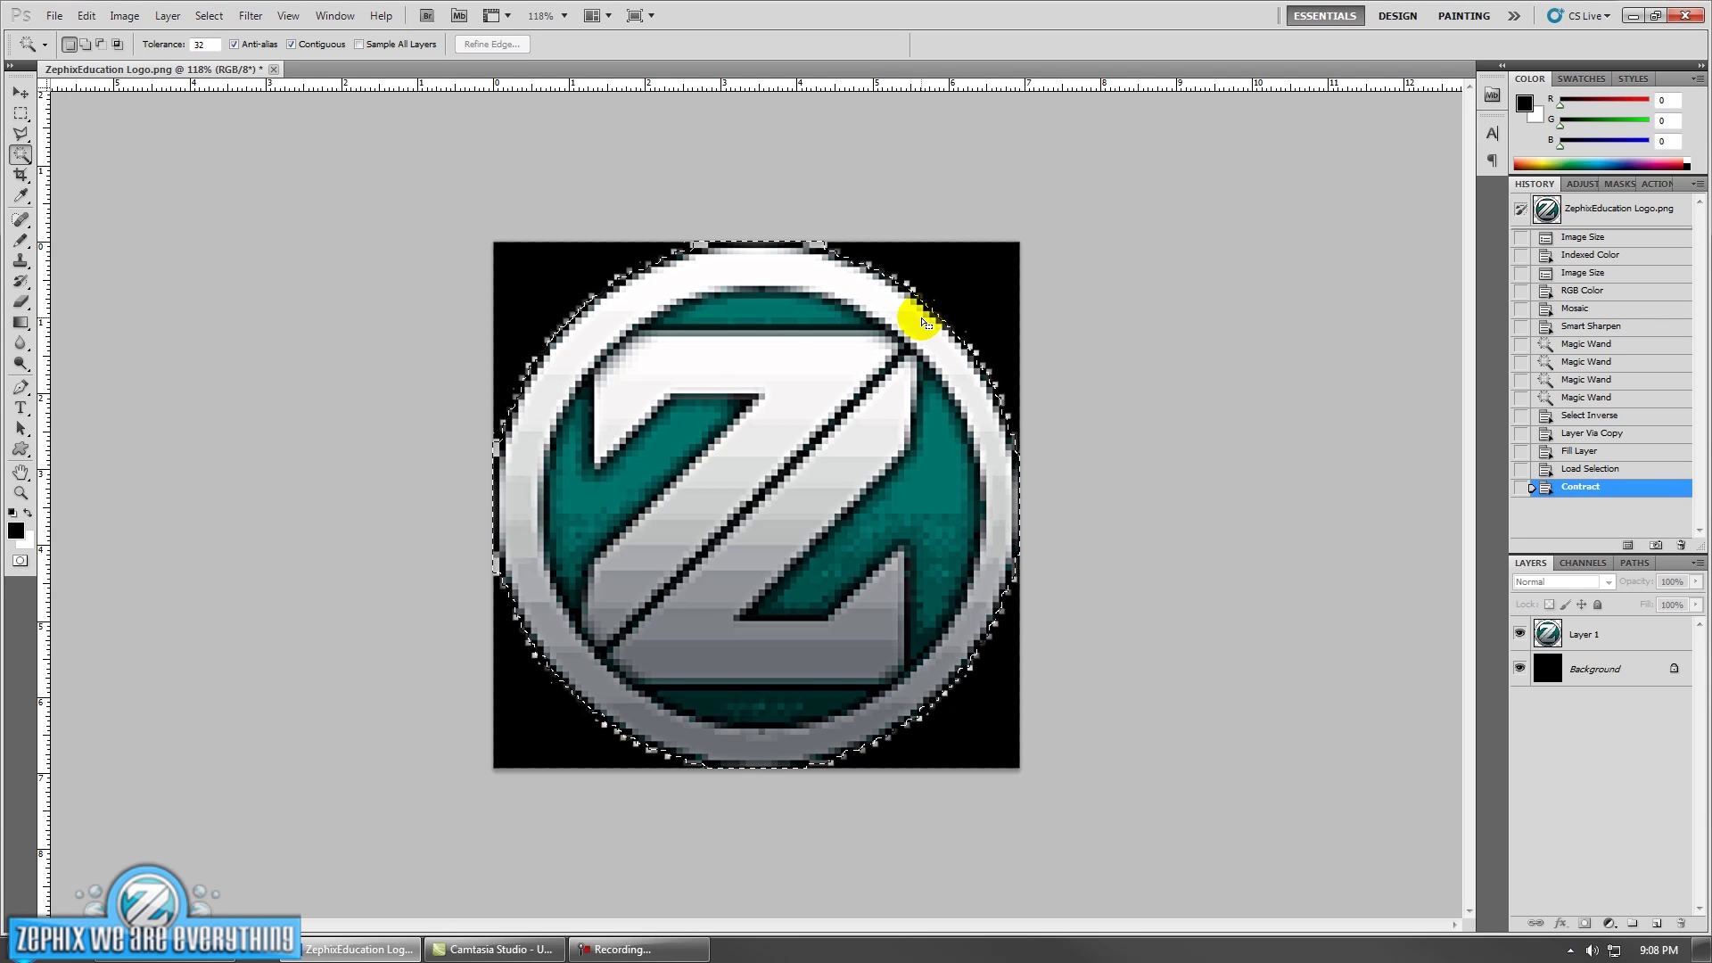
key("ctrl+shift+i")
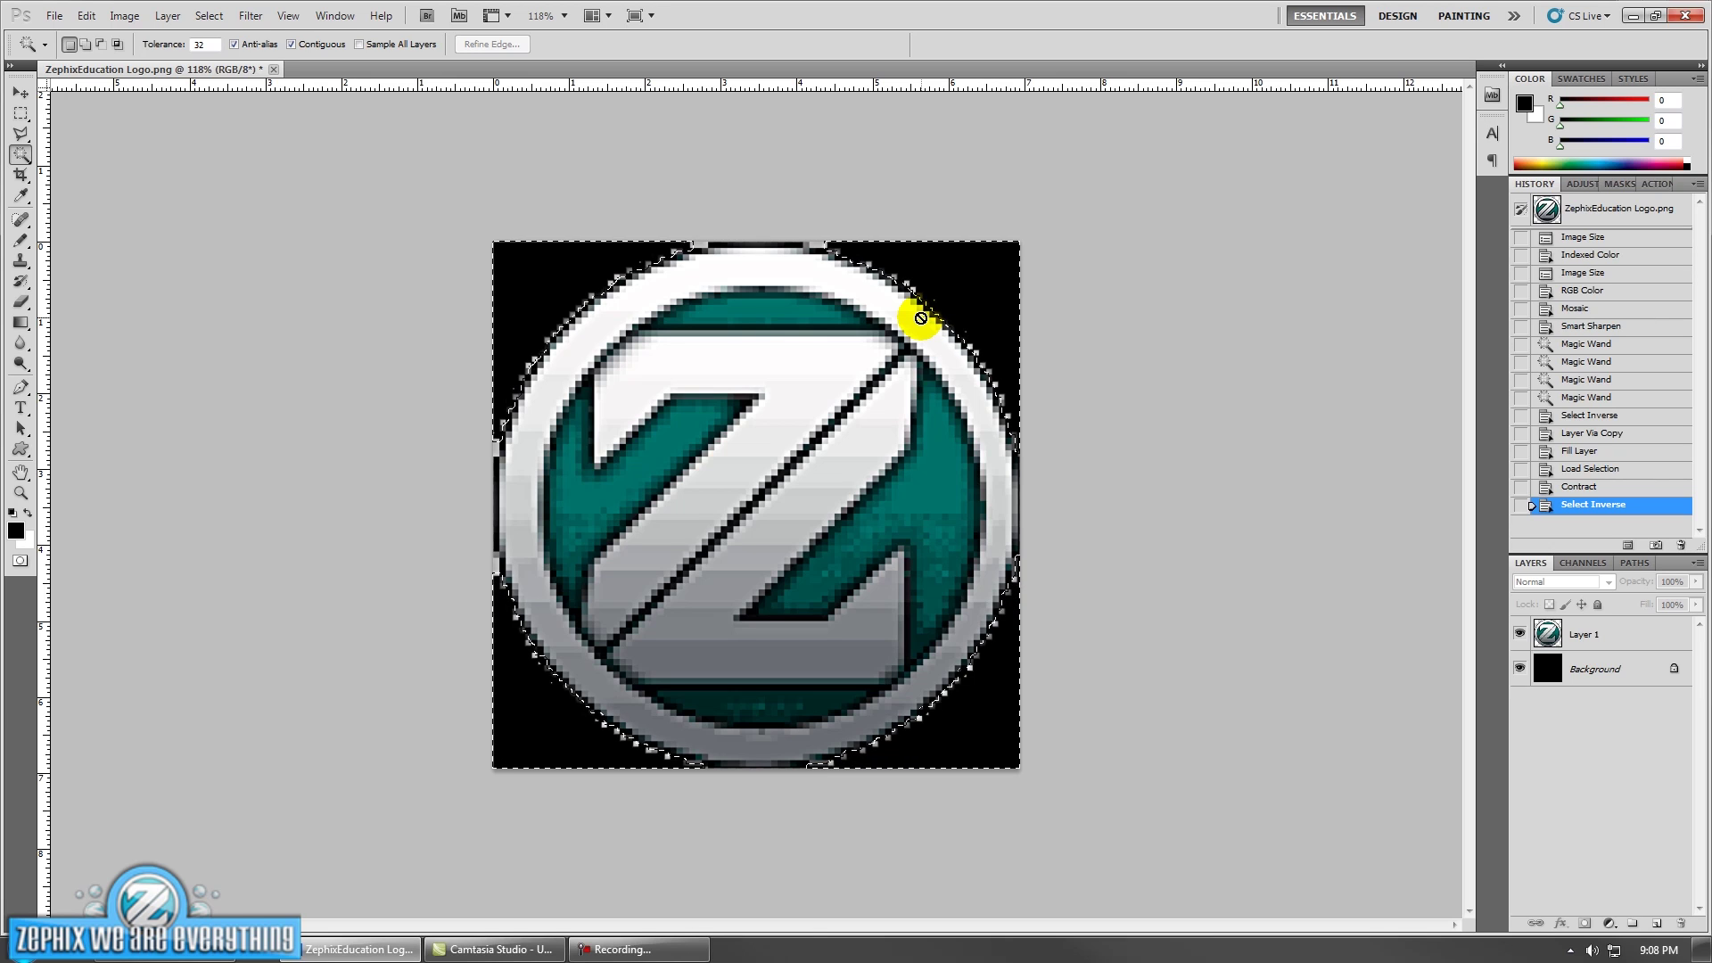
left_click(1590, 635)
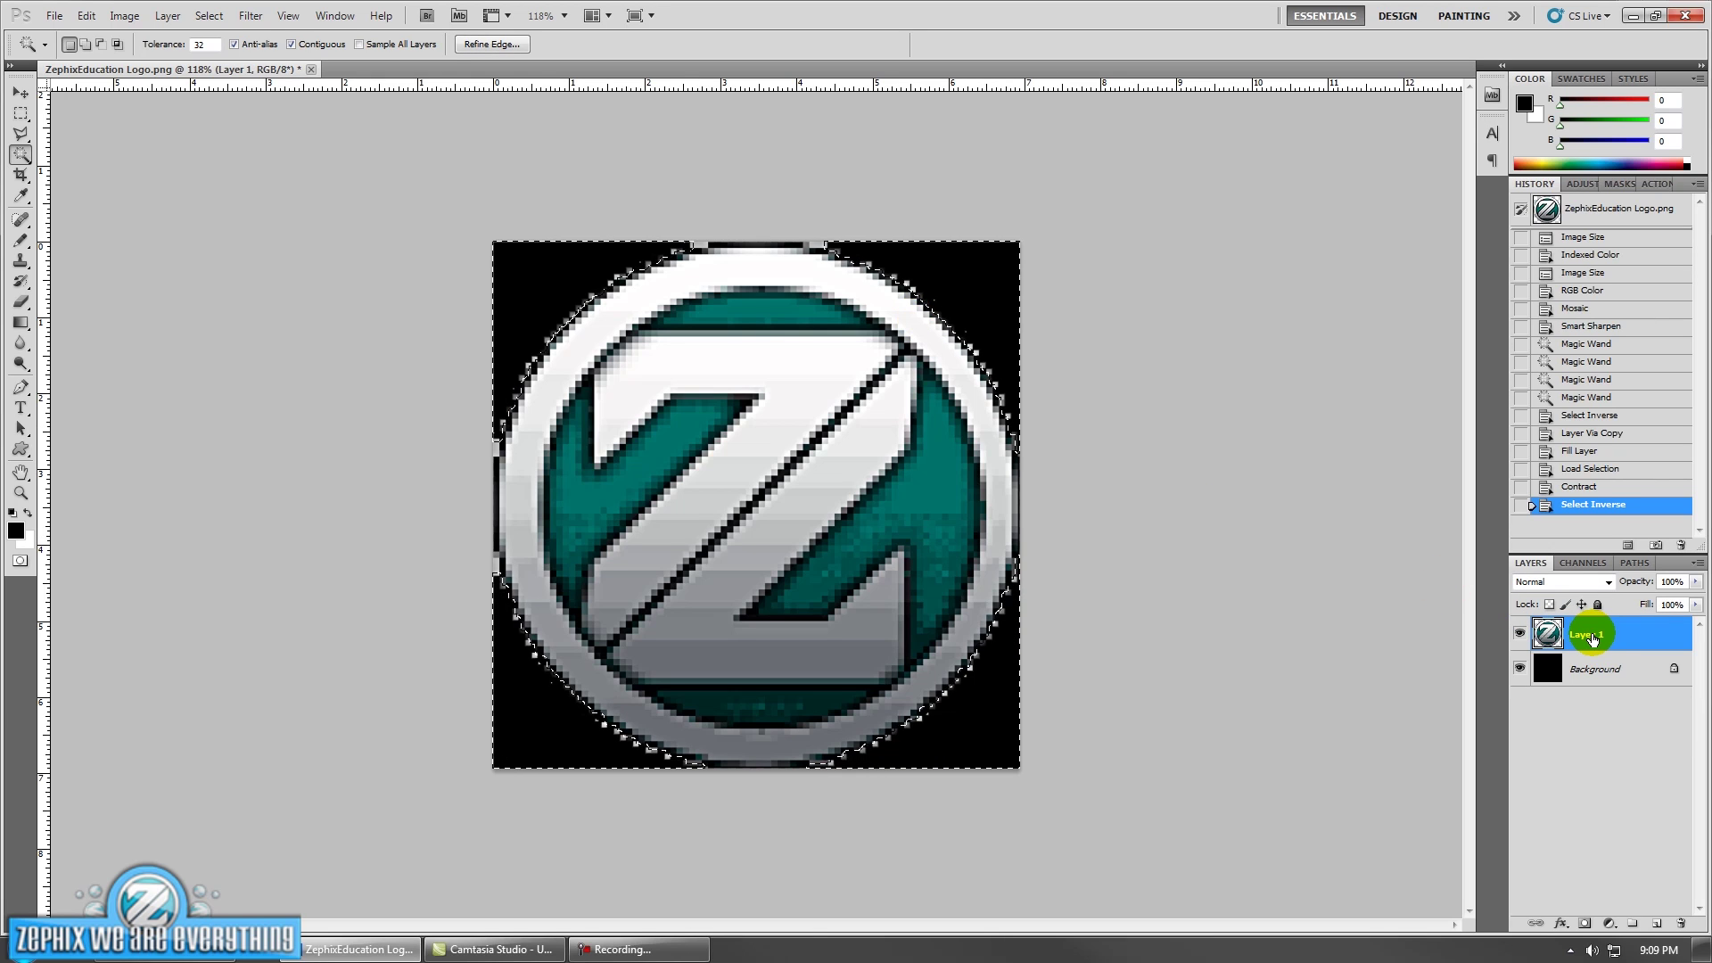
key("Delete")
key("ctrl+d")
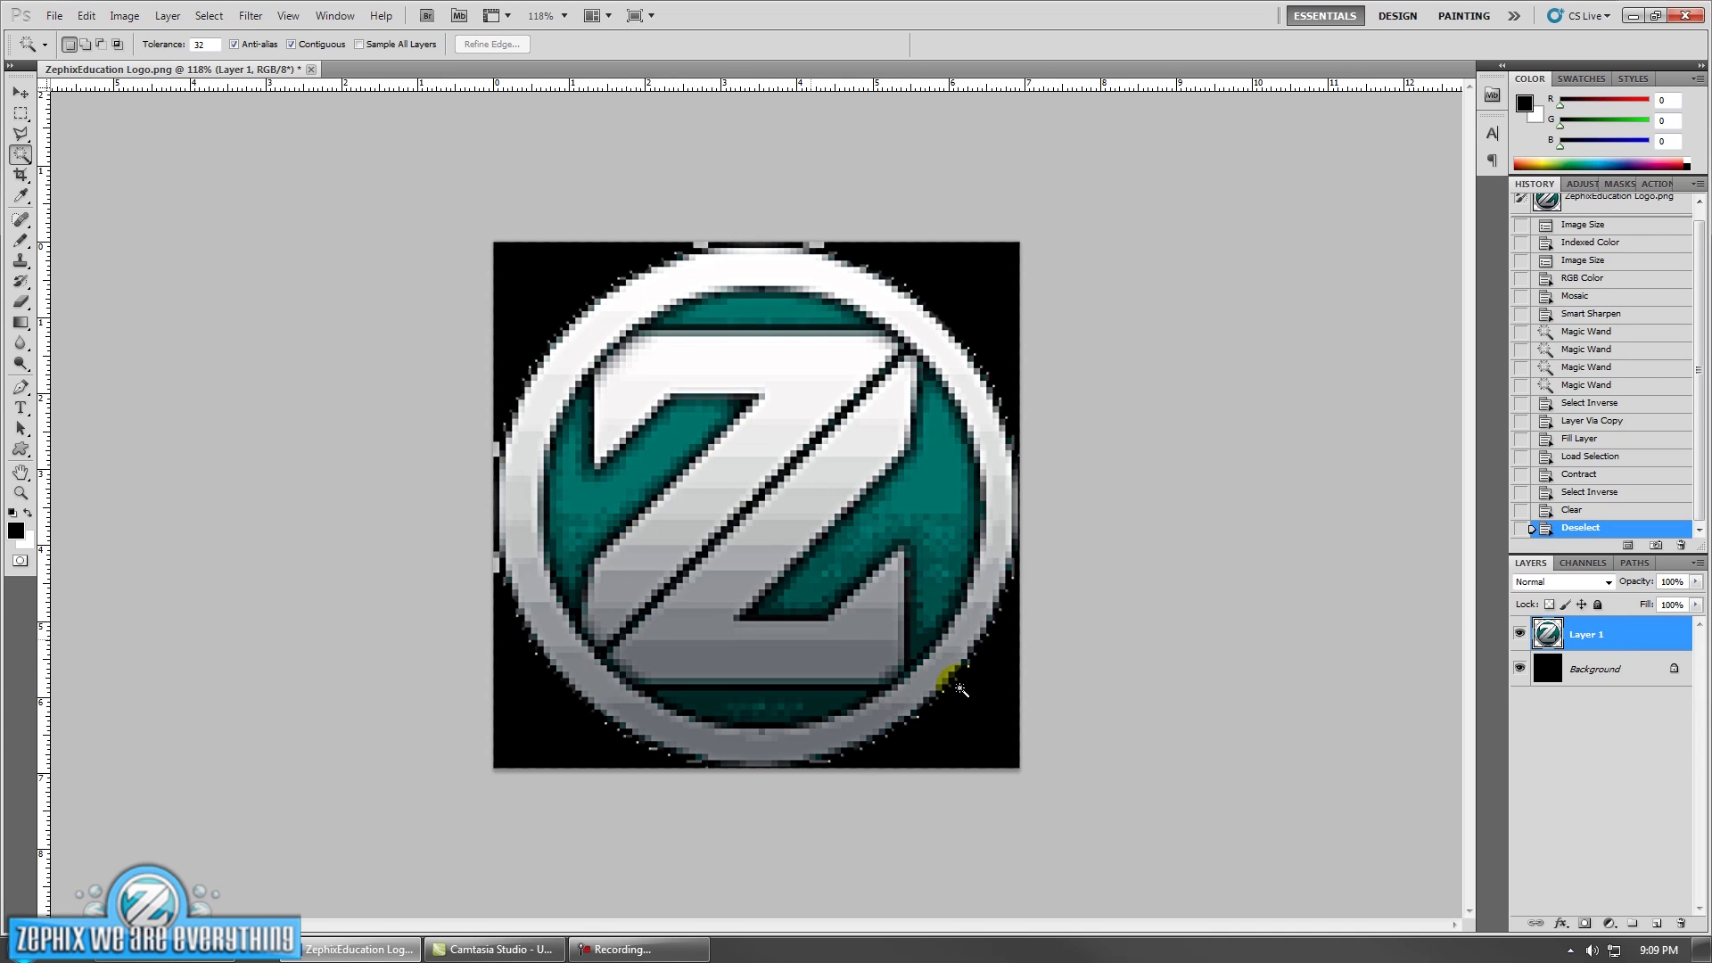
Turn off the Background layer's visibility, leaving the trimmed Z logo on transparency
left_click(1519, 669)
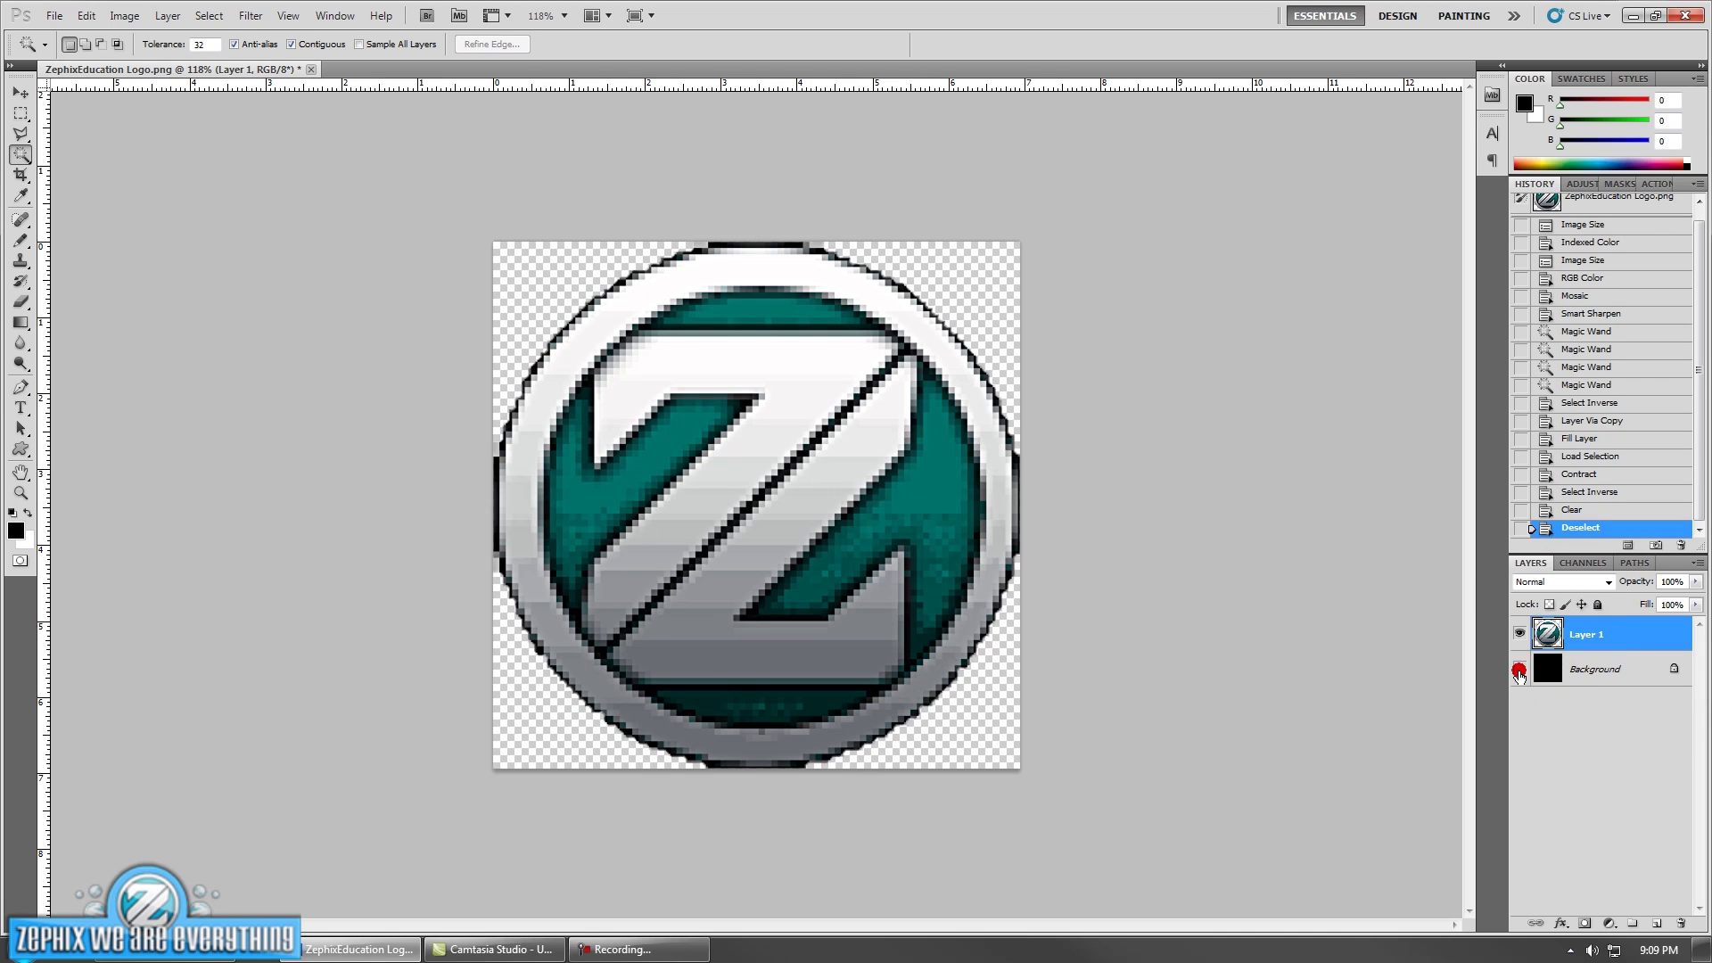